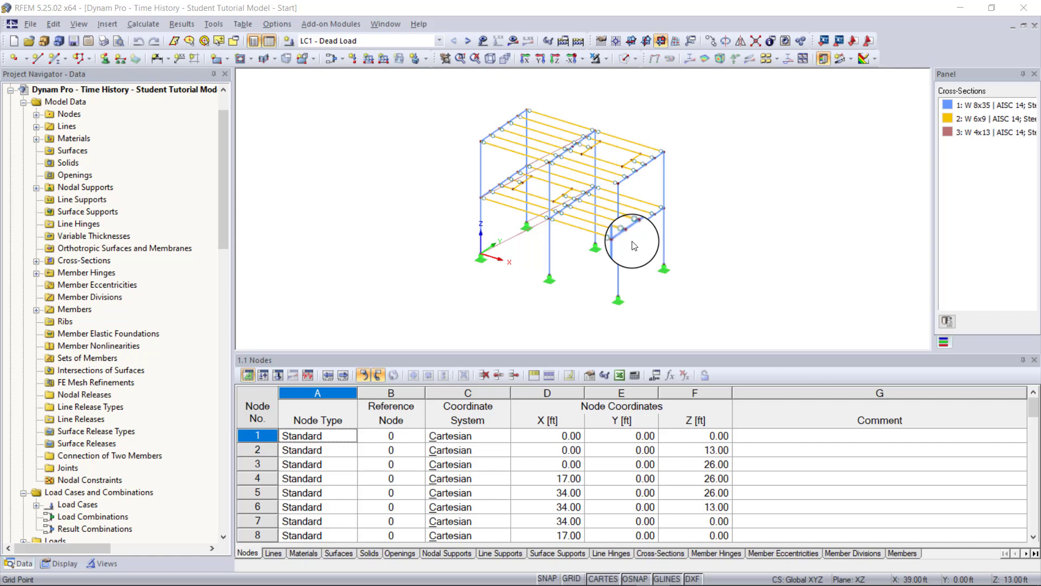
# Display the loads of load case LC2 - Machine load on the frame model.
pyautogui.moveTo(651, 188); pyautogui.dragTo(649, 189, button='middle')
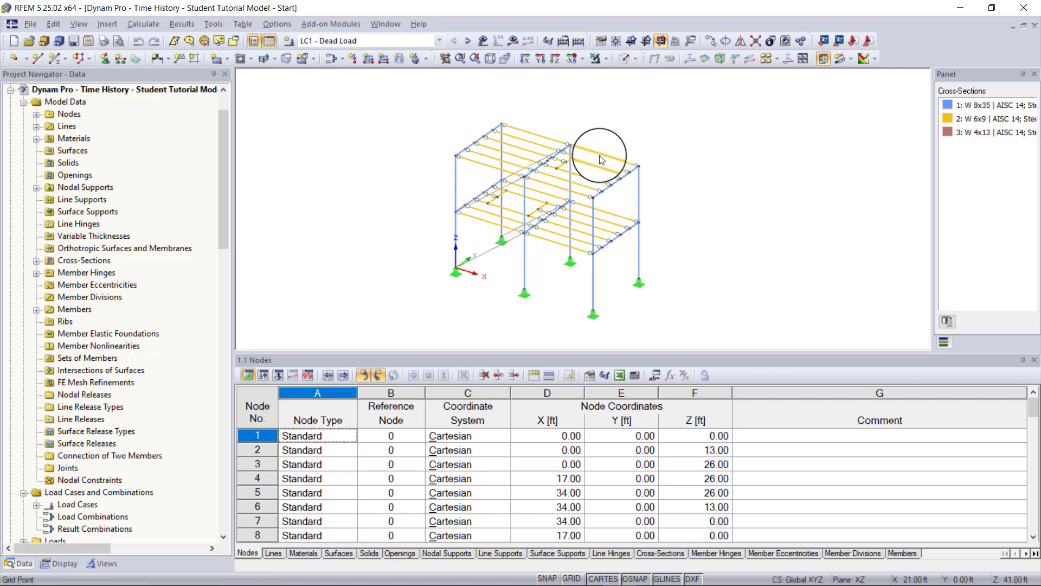
pyautogui.click(419, 45)
pyautogui.click(391, 58)
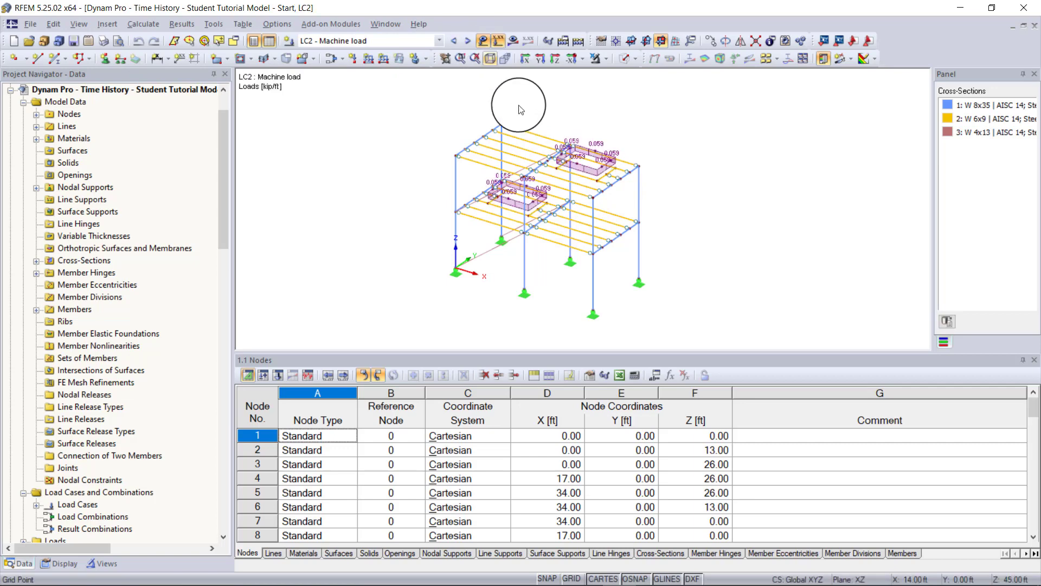
pyautogui.scroll(5, 620, 228)
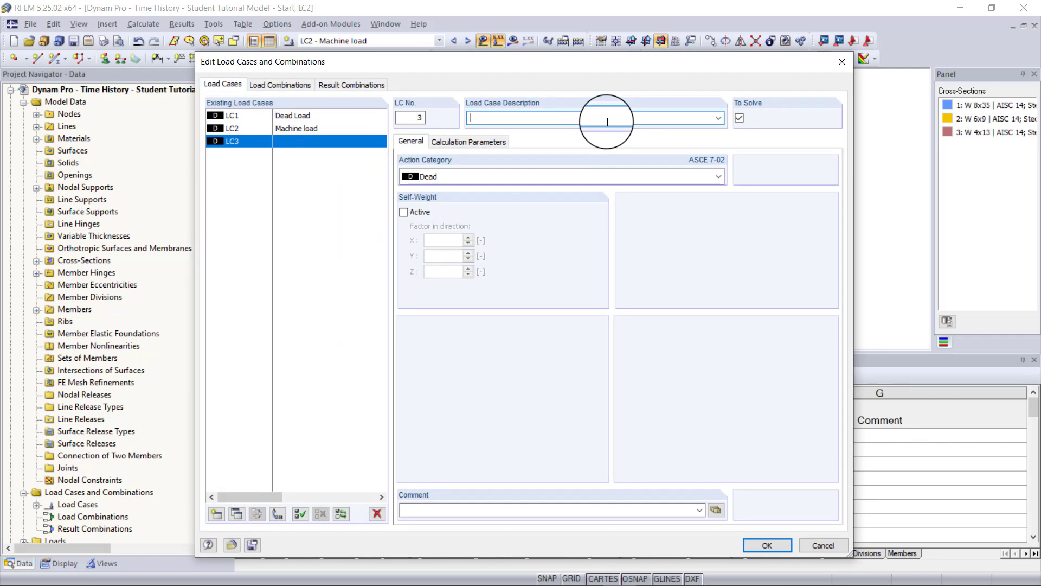
# Add load case LC3 described as Radial Forces Vertical and copy it to LC4, renamed Radial Forces Horizon.
pyautogui.write('Radial Forces Vertical')
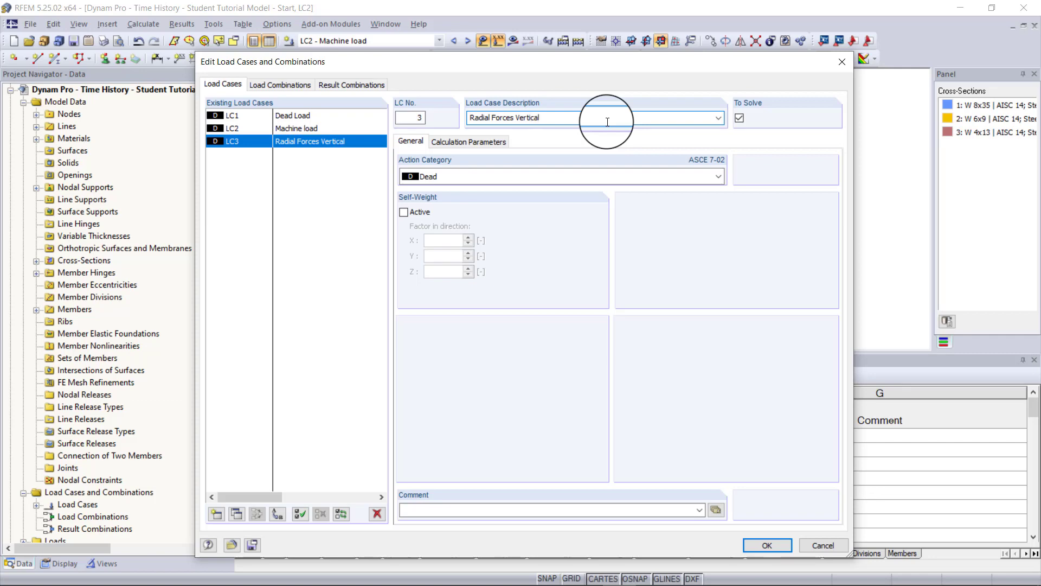
pyautogui.click(242, 512)
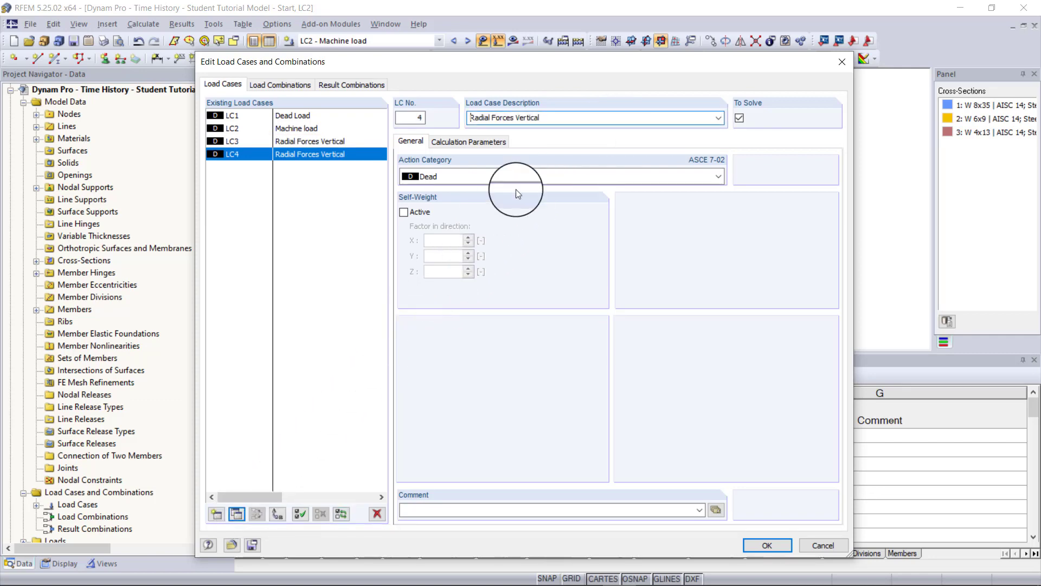
pyautogui.press('BackSpace')
pyautogui.press('BackSpace')
pyautogui.press('BackSpace')
pyautogui.press('BackSpace')
pyautogui.press('BackSpace')
pyautogui.press('BackSpace')
pyautogui.press('BackSpace')
pyautogui.press('BackSpace')
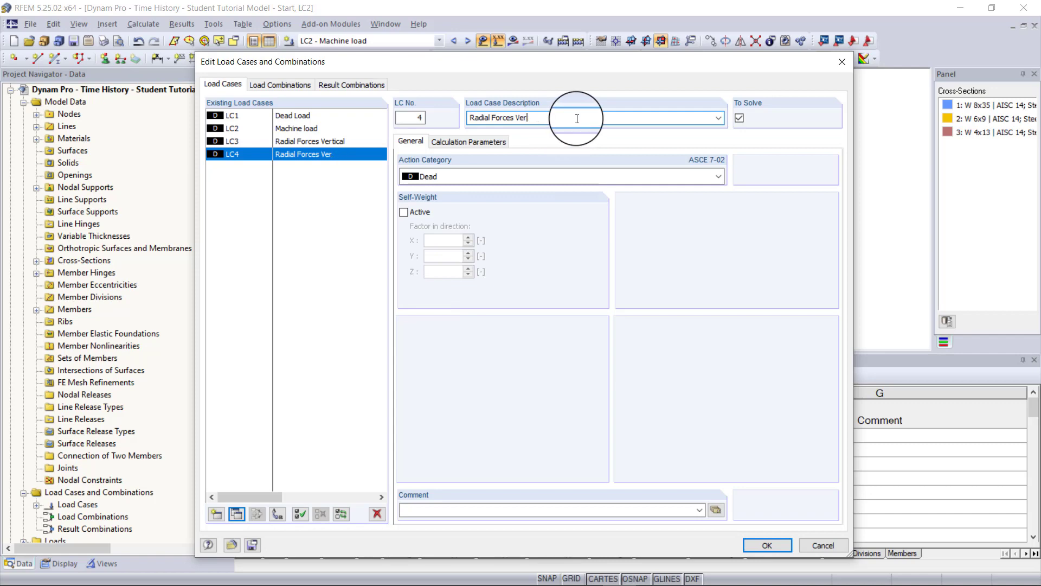
pyautogui.write('Horizon')
pyautogui.click(758, 545)
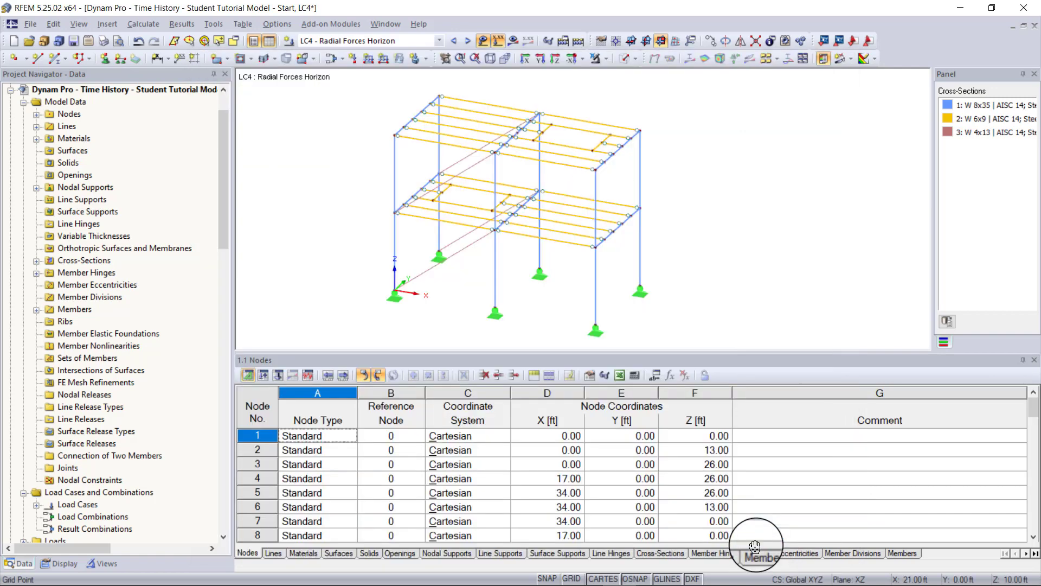
# In LC3 - Radial Forces Vertical, define a uniform member force of 0.05 kip/ft acting downward along global ZL.
pyautogui.click(388, 39)
pyautogui.click(379, 70)
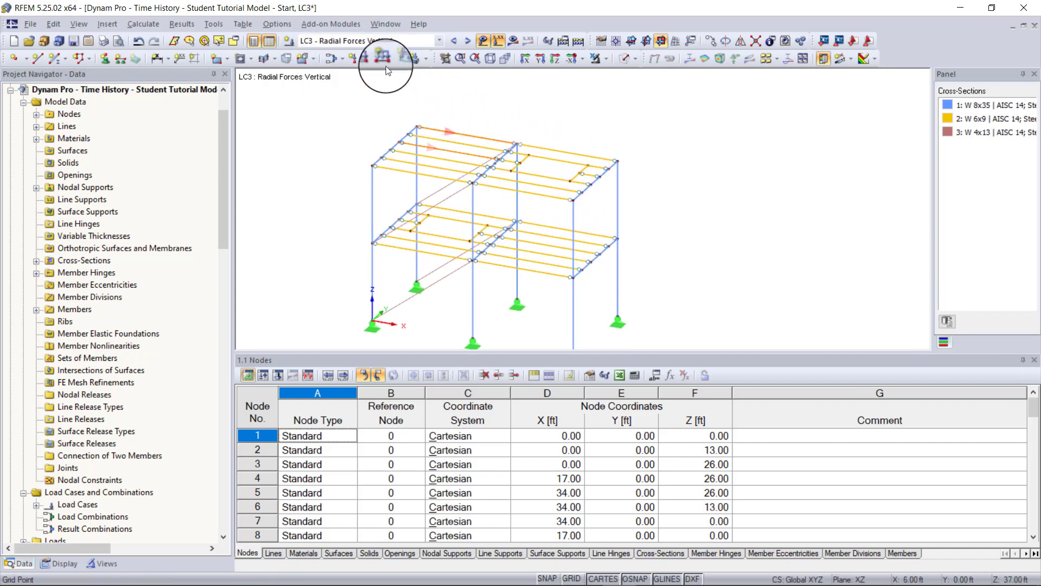
pyautogui.click(369, 59)
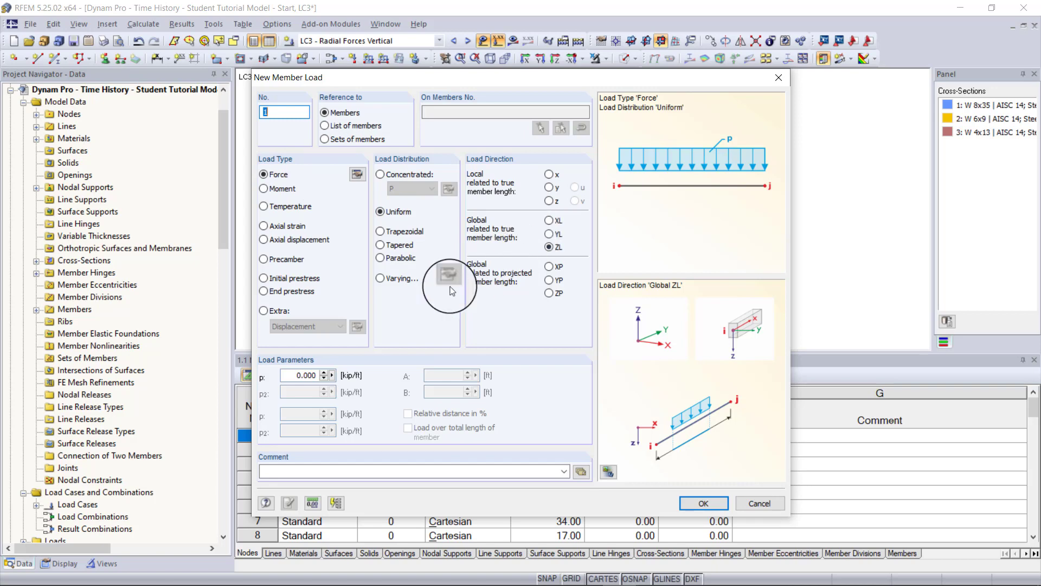
pyautogui.click(304, 375)
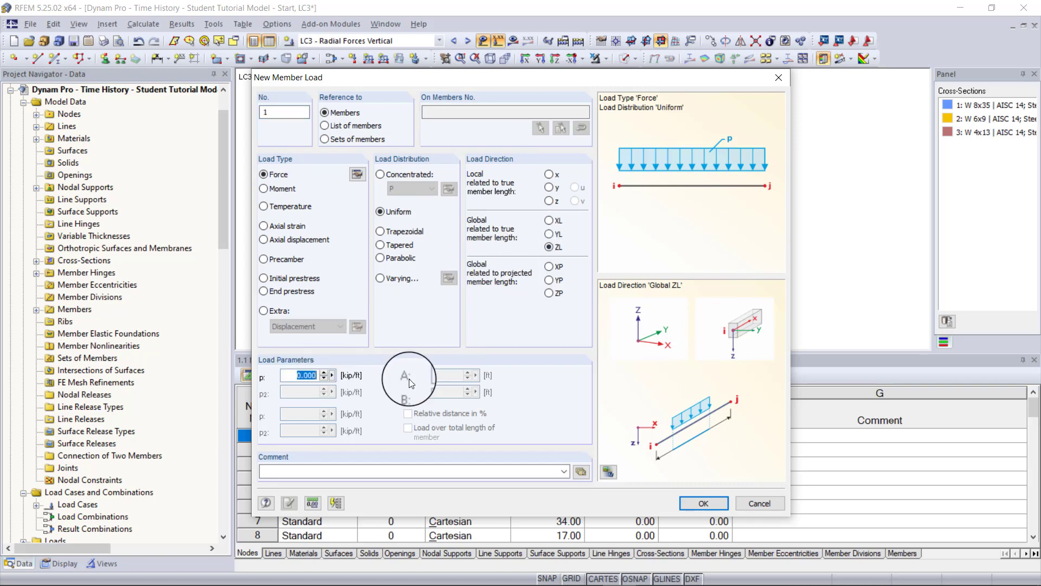
pyautogui.write('0.05')
pyautogui.click(700, 503)
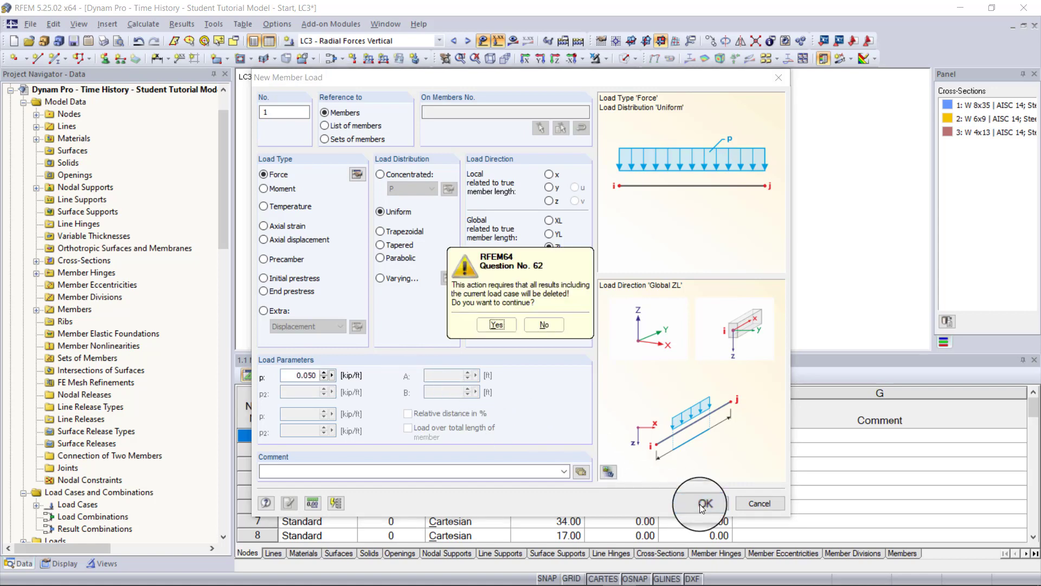
pyautogui.click(495, 323)
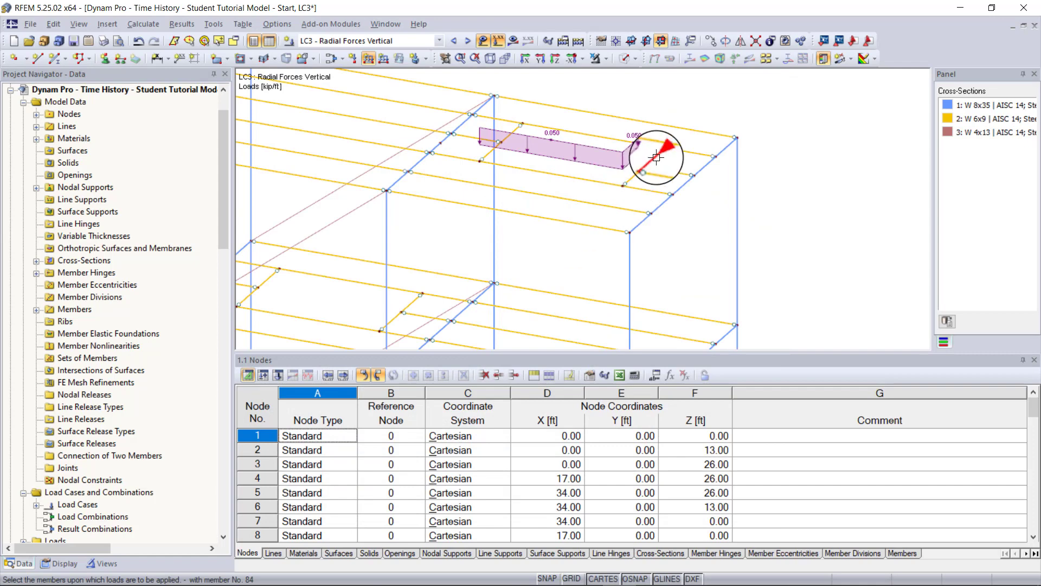
# Apply the vertical load to the members enclosing the machine area on the upper and lower floors.
pyautogui.click(595, 131)
pyautogui.click(512, 132)
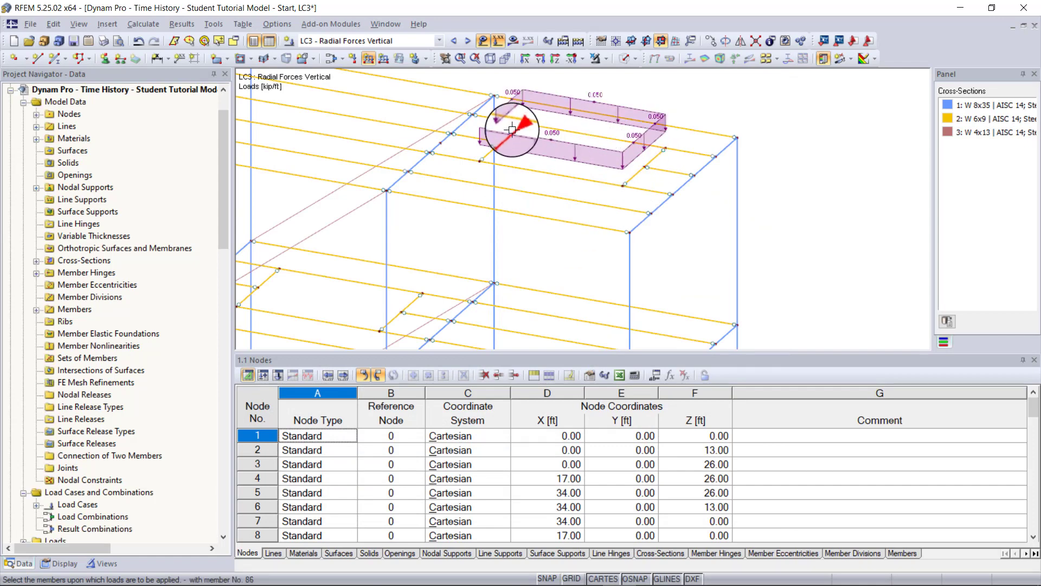
pyautogui.click(490, 154)
pyautogui.moveTo(309, 247); pyautogui.dragTo(507, 200, button='middle')
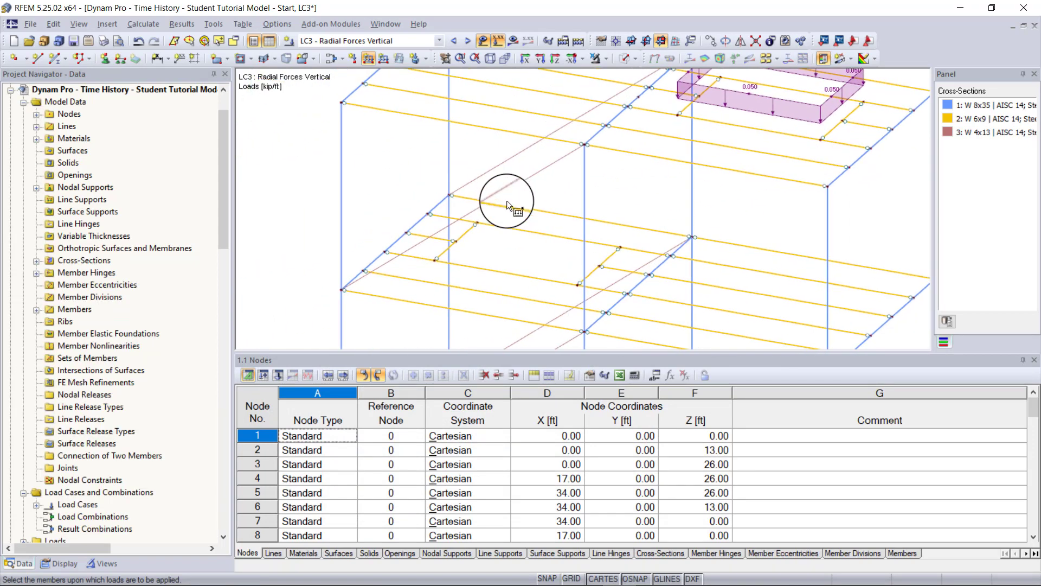
pyautogui.click(535, 278)
pyautogui.click(446, 252)
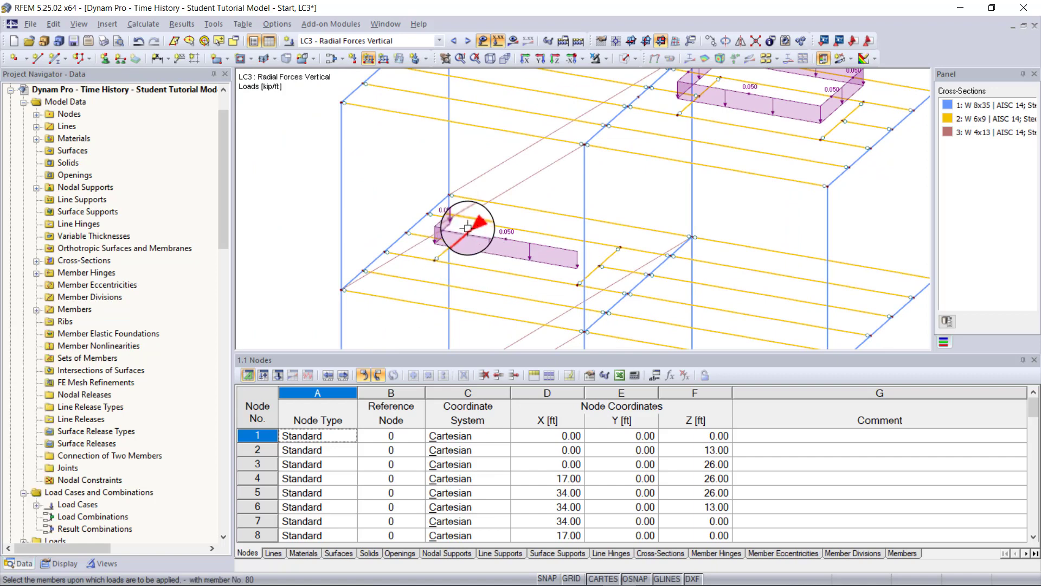
pyautogui.click(497, 223)
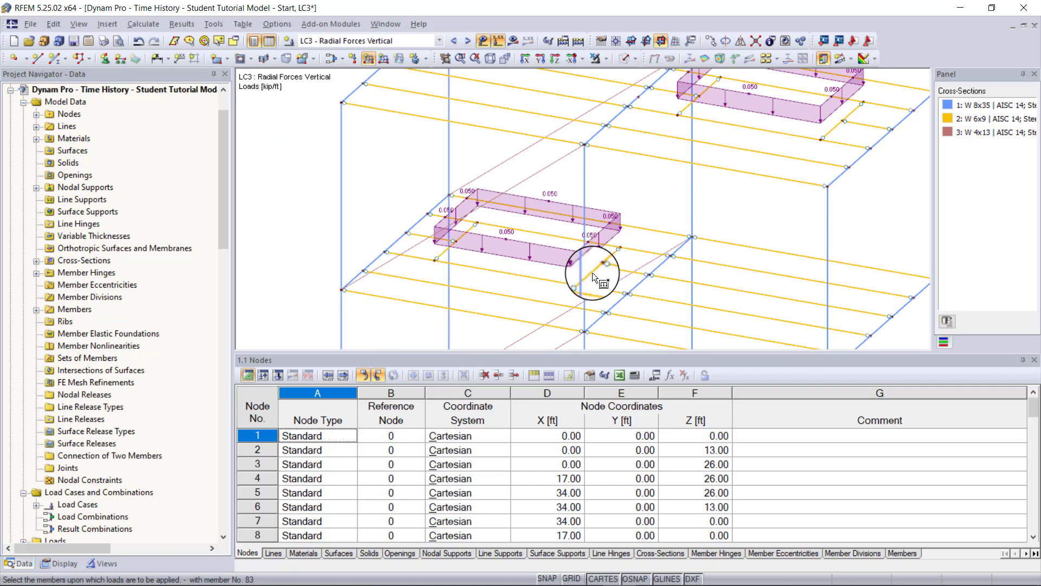
pyautogui.scroll(-5, 592, 272)
pyautogui.scroll(5, 601, 212)
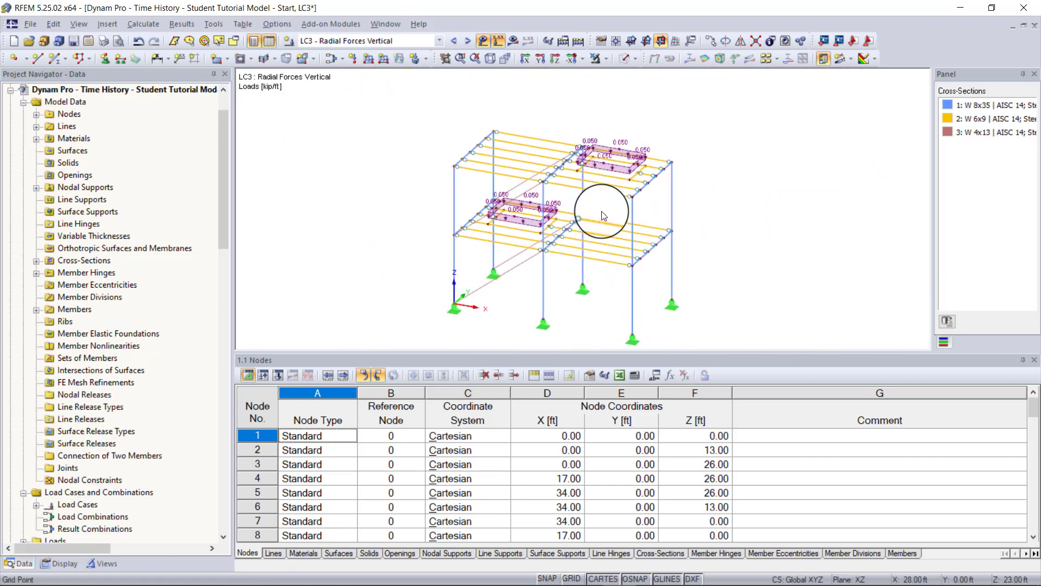
# In LC4 - Radial Forces Horizon, define a uniform member force of 0.05 kip/ft in the global XL direction.
pyautogui.click(379, 40)
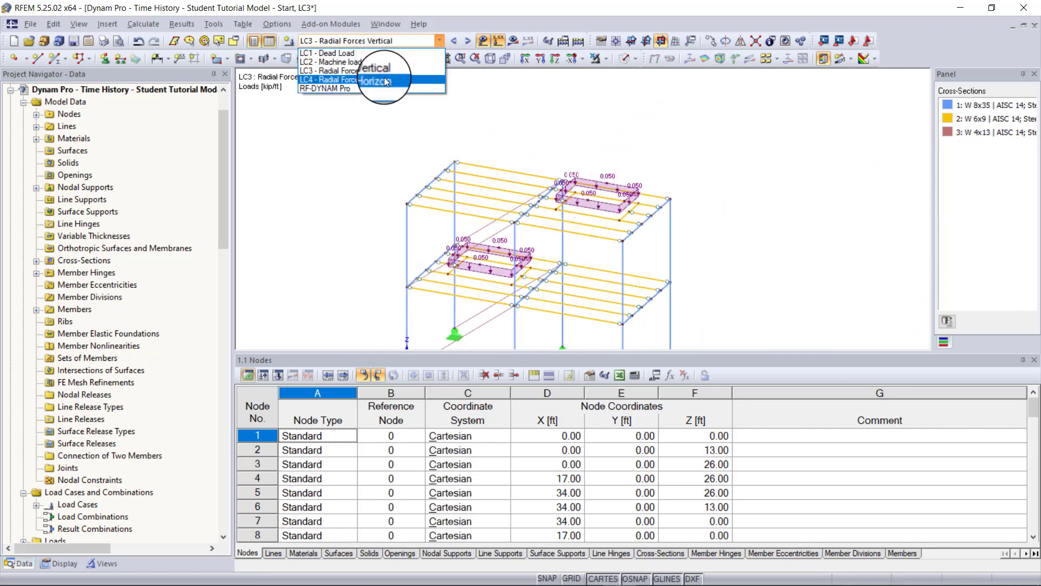
pyautogui.click(416, 97)
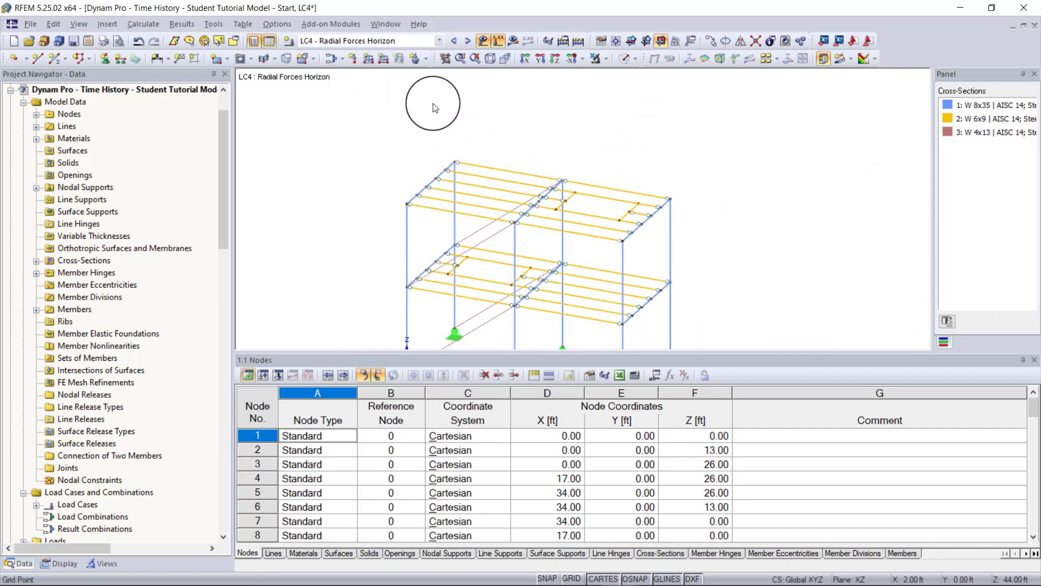
pyautogui.click(369, 59)
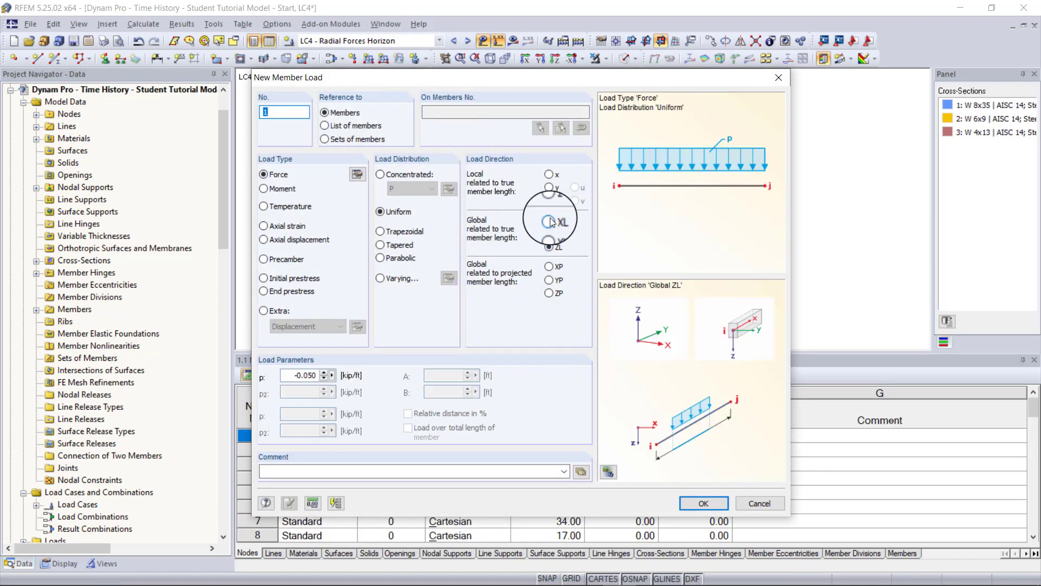
pyautogui.click(549, 221)
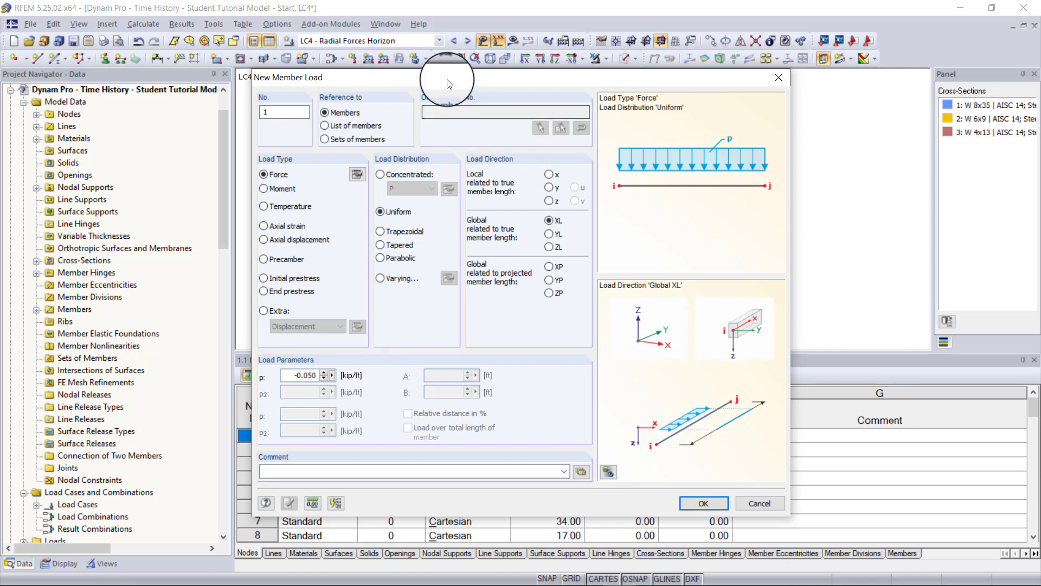
pyautogui.moveTo(450, 83); pyautogui.dragTo(606, 99)
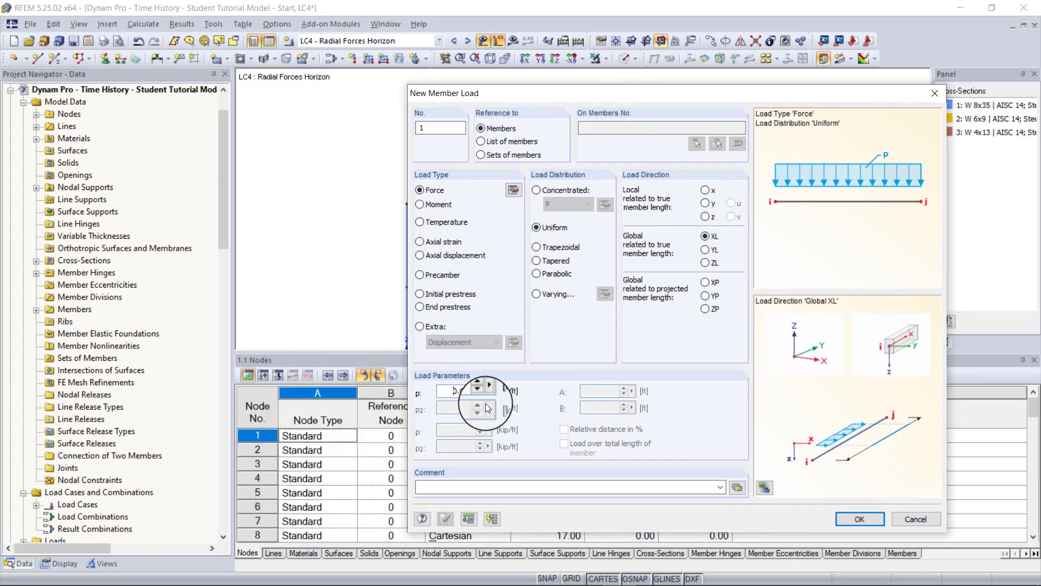
pyautogui.click(853, 519)
# Apply the horizontal load to the members enclosing the machine area on the upper and lower floors.
pyautogui.scroll(5, 569, 229)
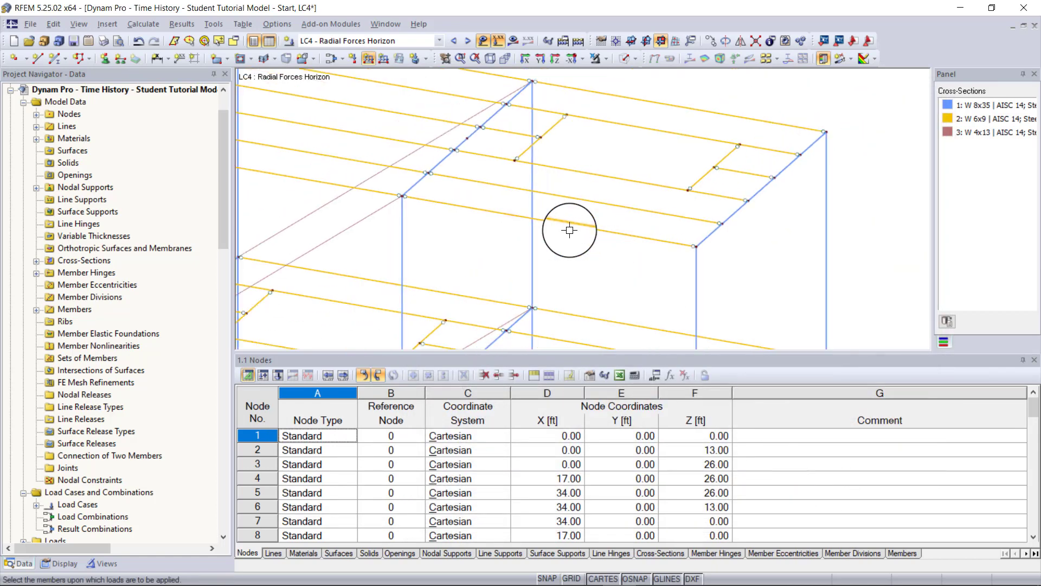
pyautogui.click(608, 181)
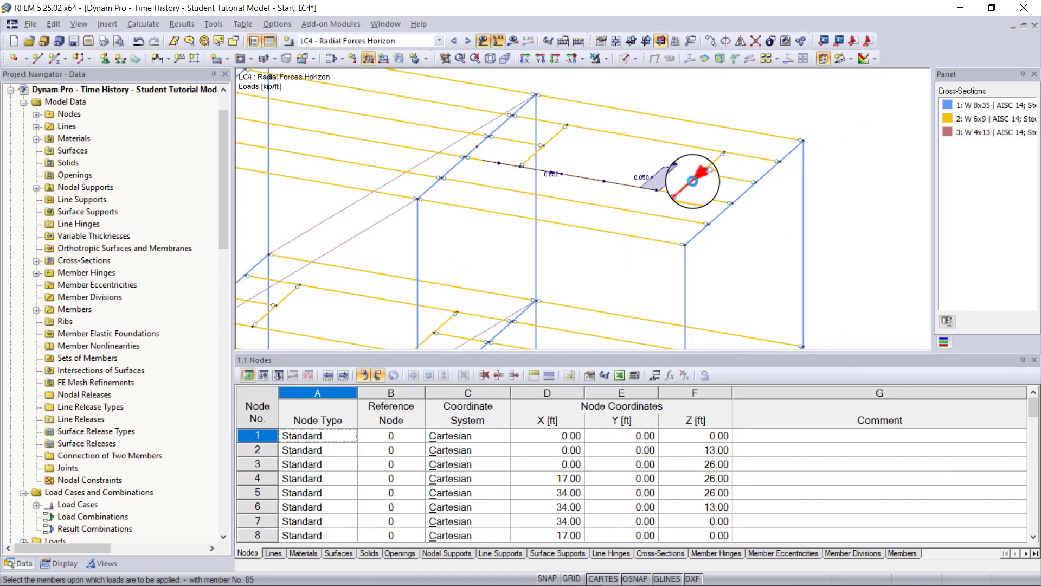
pyautogui.click(711, 166)
pyautogui.click(651, 141)
pyautogui.click(557, 134)
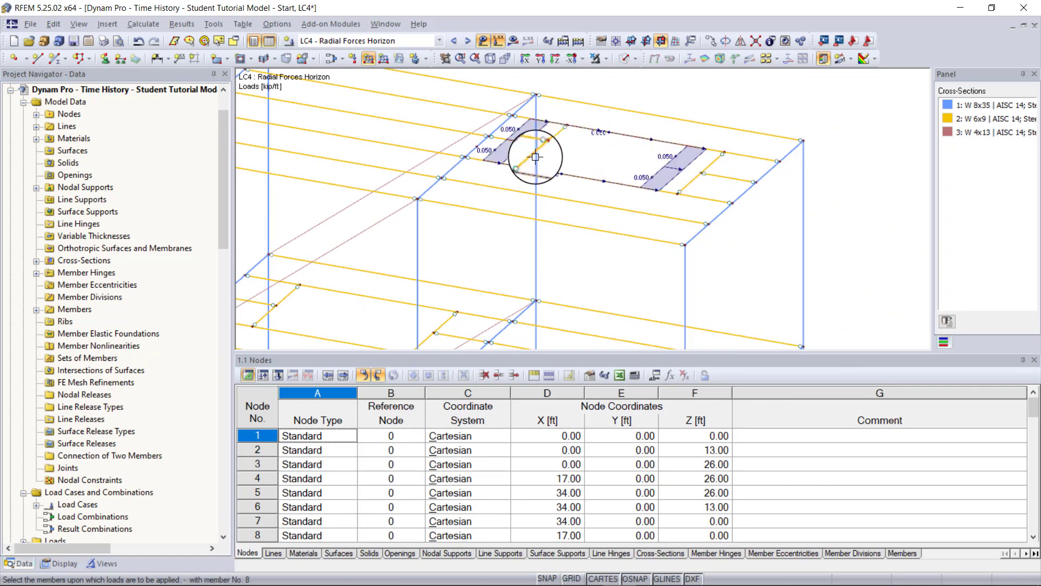
pyautogui.moveTo(364, 269); pyautogui.dragTo(540, 166, button='middle')
pyautogui.click(548, 244)
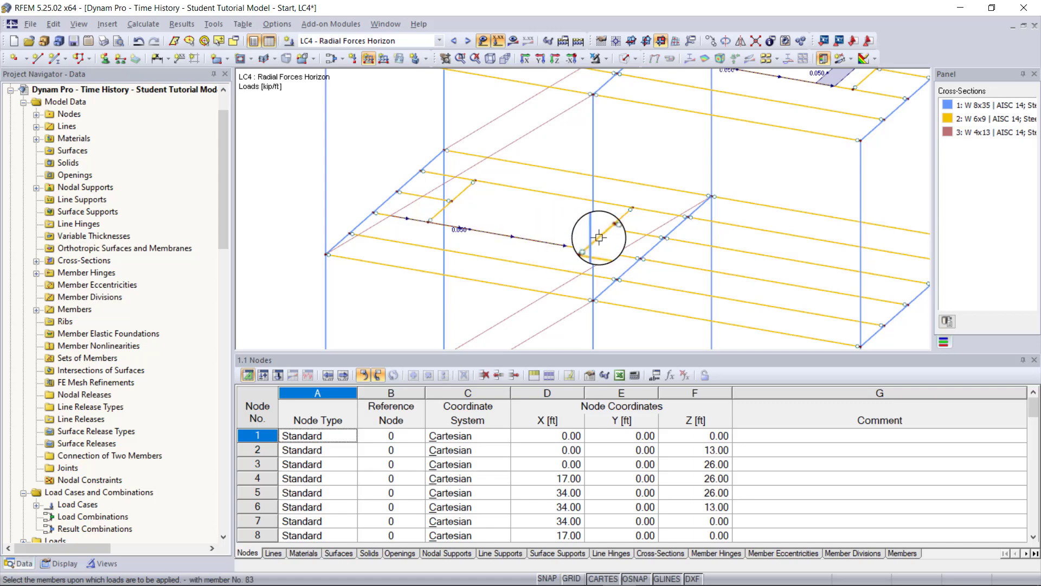
pyautogui.scroll(-3, 618, 217)
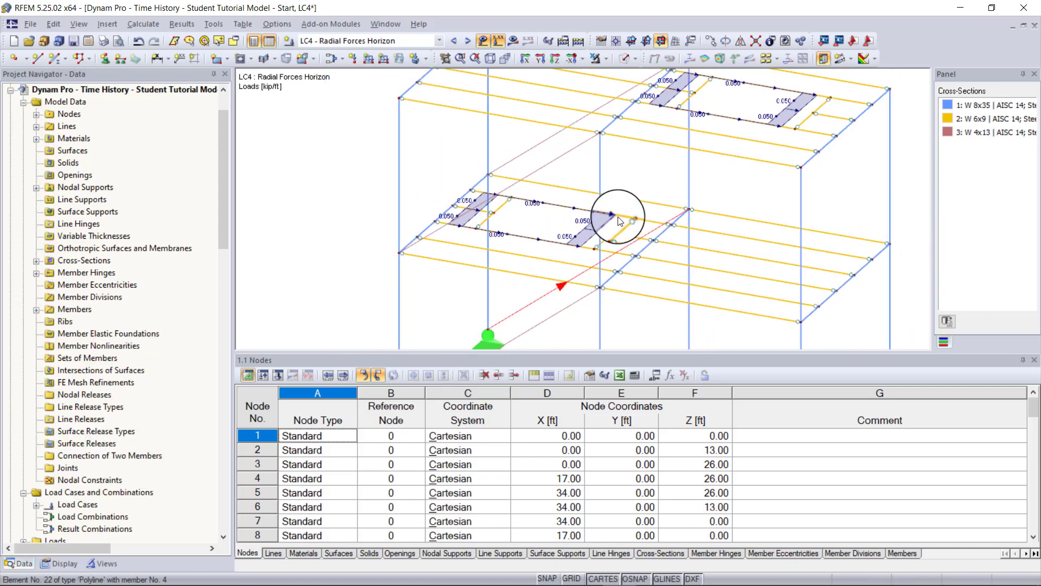
pyautogui.moveTo(618, 217); pyautogui.dragTo(551, 220, button='middle')
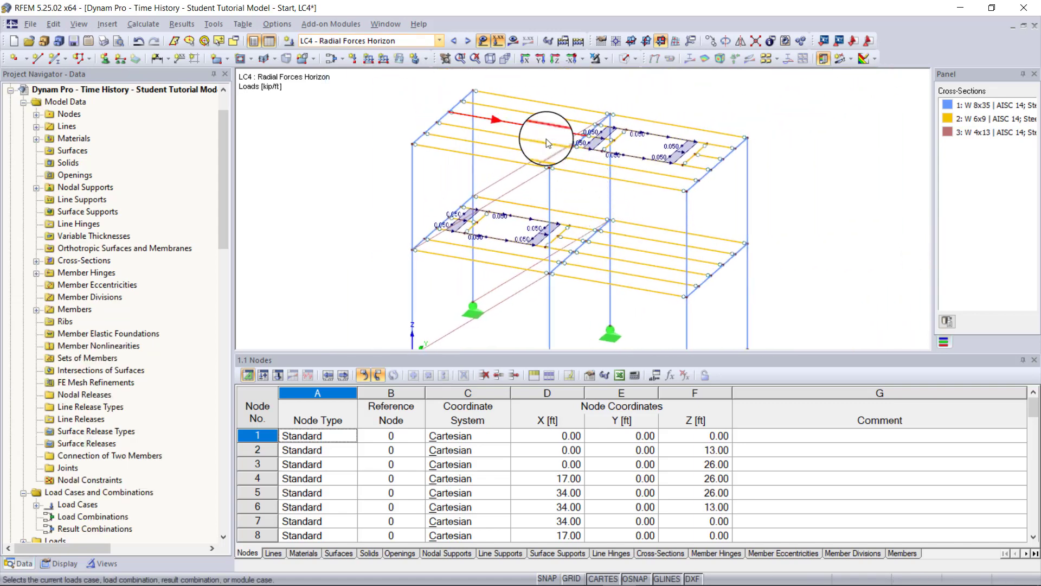
# Switch back to LC3 - Radial Forces Vertical and review its member loads on the whole frame.
pyautogui.click(455, 41)
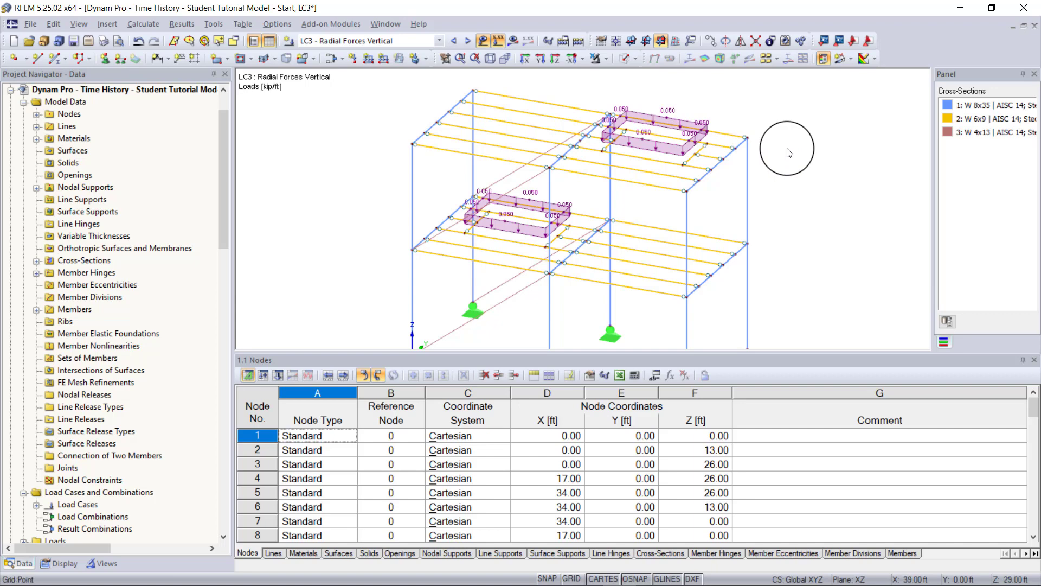
pyautogui.scroll(-3, 787, 149)
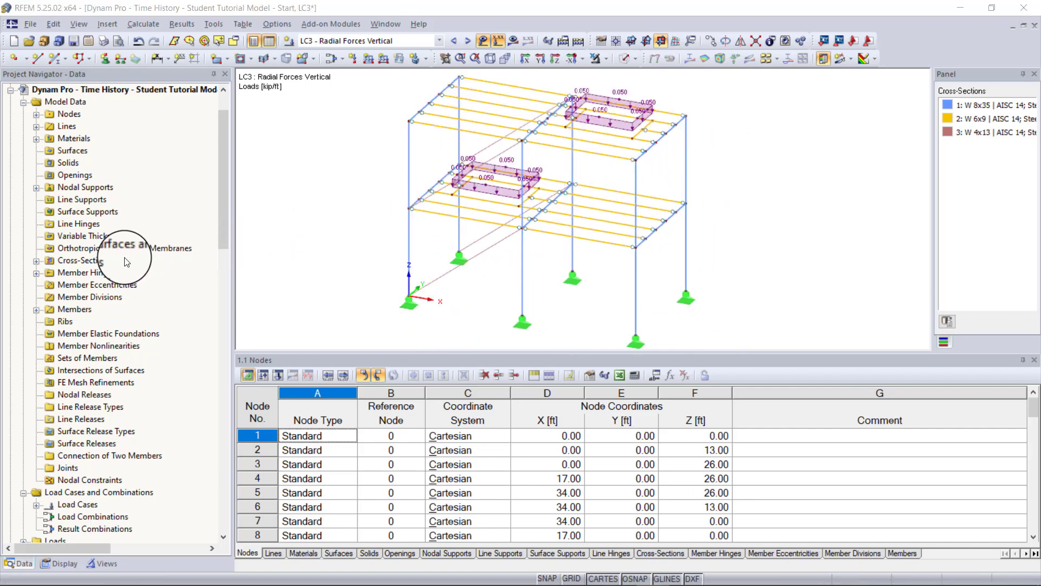
# Open the RF-DYNAM Pro dynamic analysis module and activate the Natural vibrations and Mass combinations options.
pyautogui.scroll(-1, 125, 257)
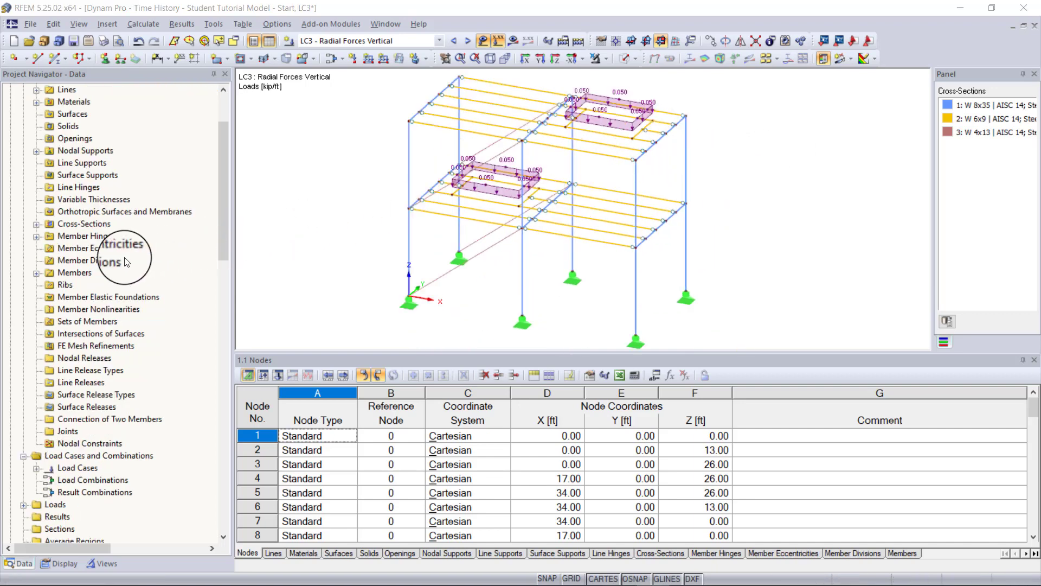
pyautogui.scroll(-9, 125, 262)
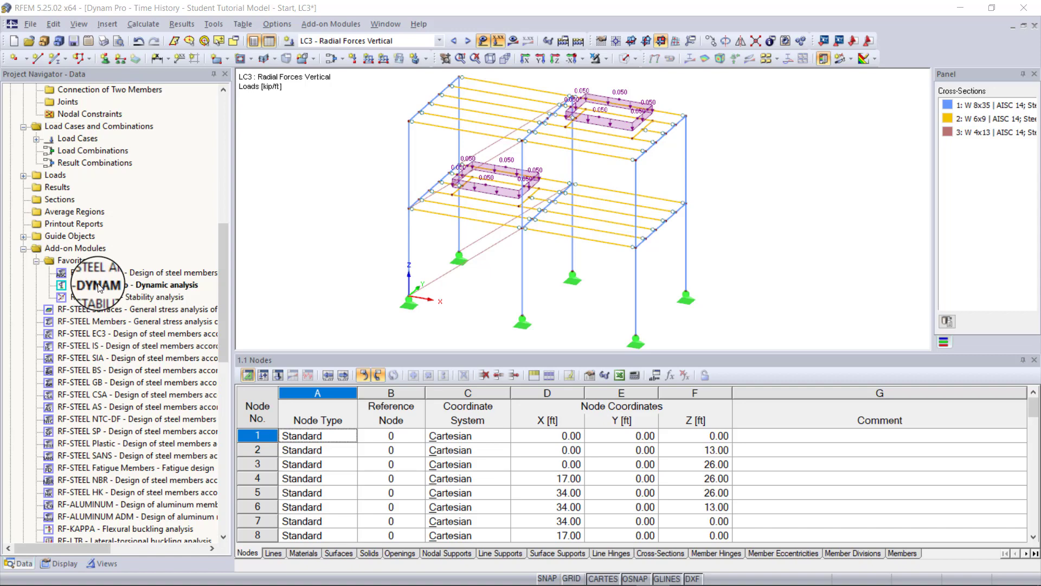
pyautogui.doubleClick(100, 286)
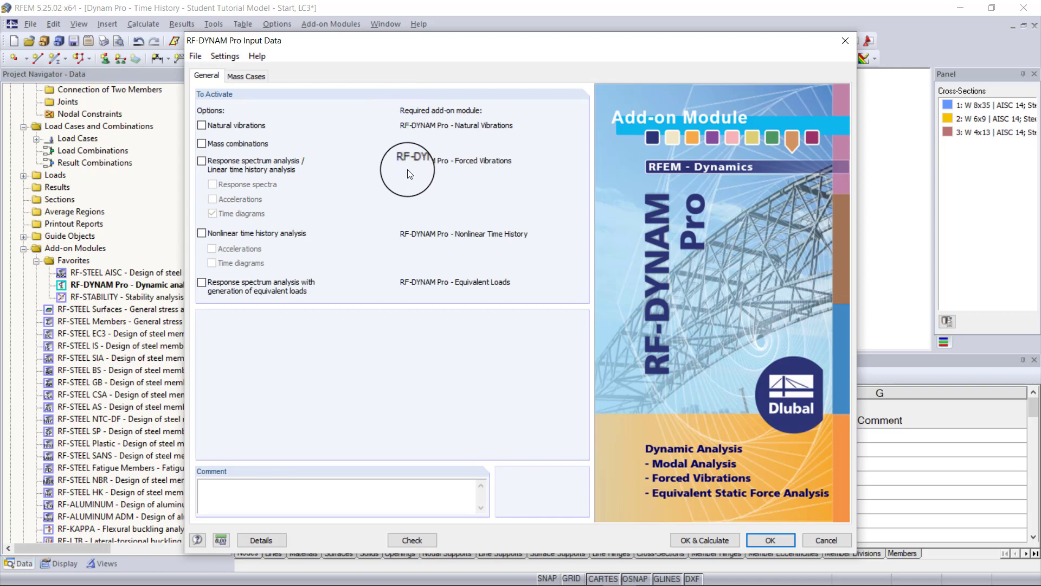
pyautogui.click(232, 125)
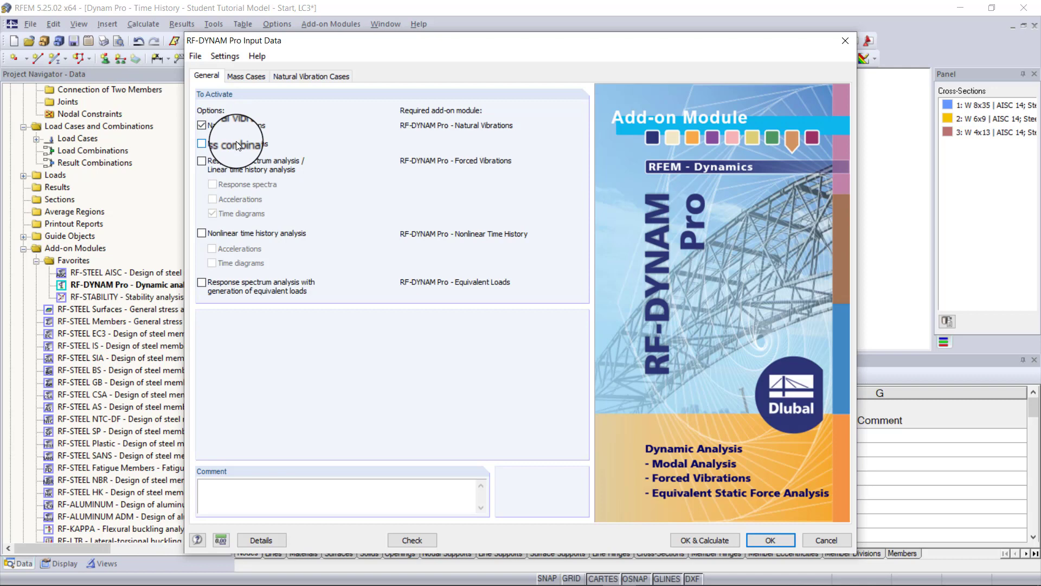
pyautogui.click(236, 143)
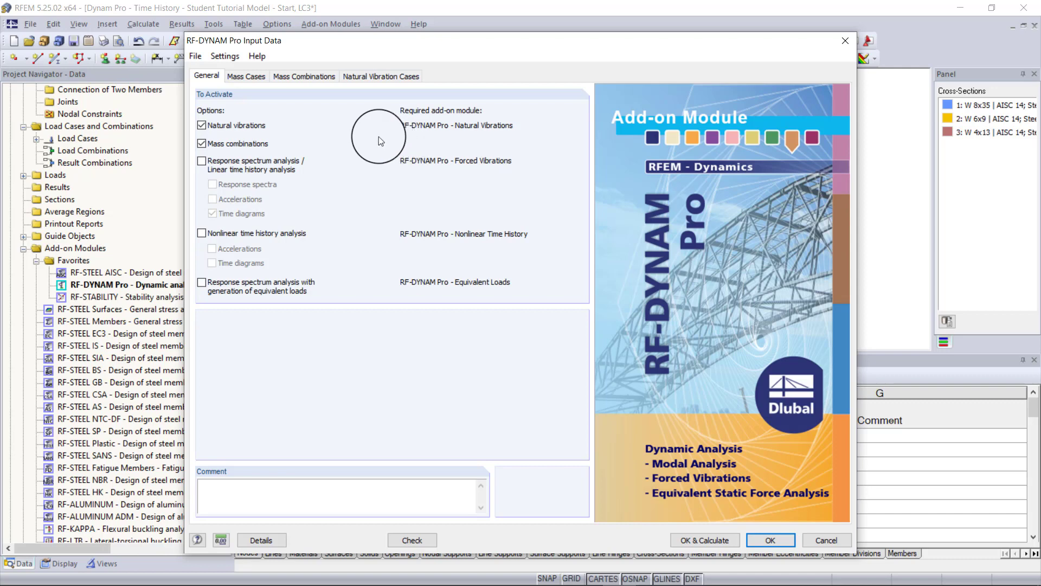
# Name mass case MC1 "Dead load" and take its mass from load case LC1's force components instead of the structure's self-weight.
pyautogui.click(263, 76)
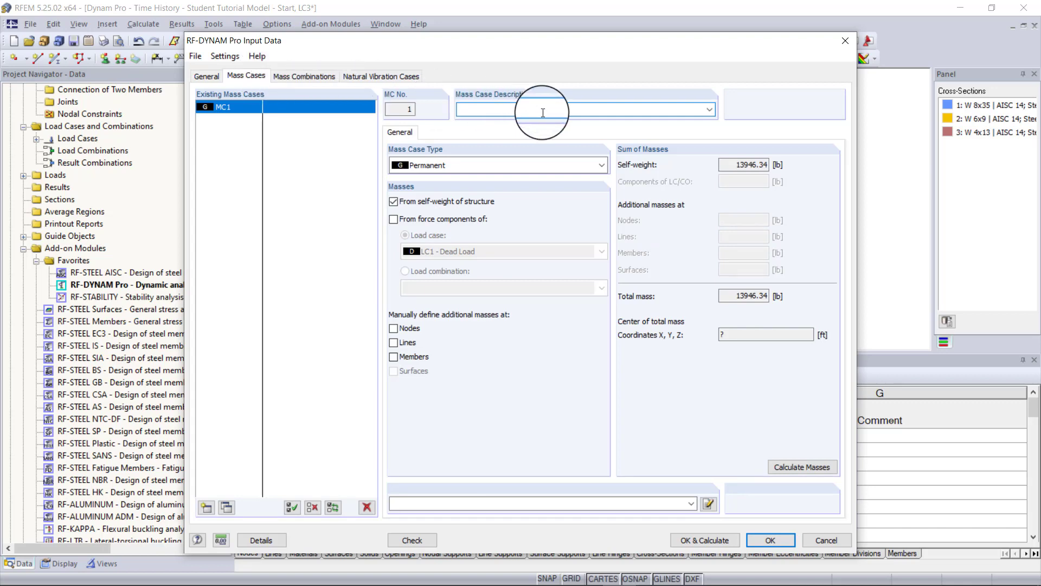
pyautogui.write('Dead load')
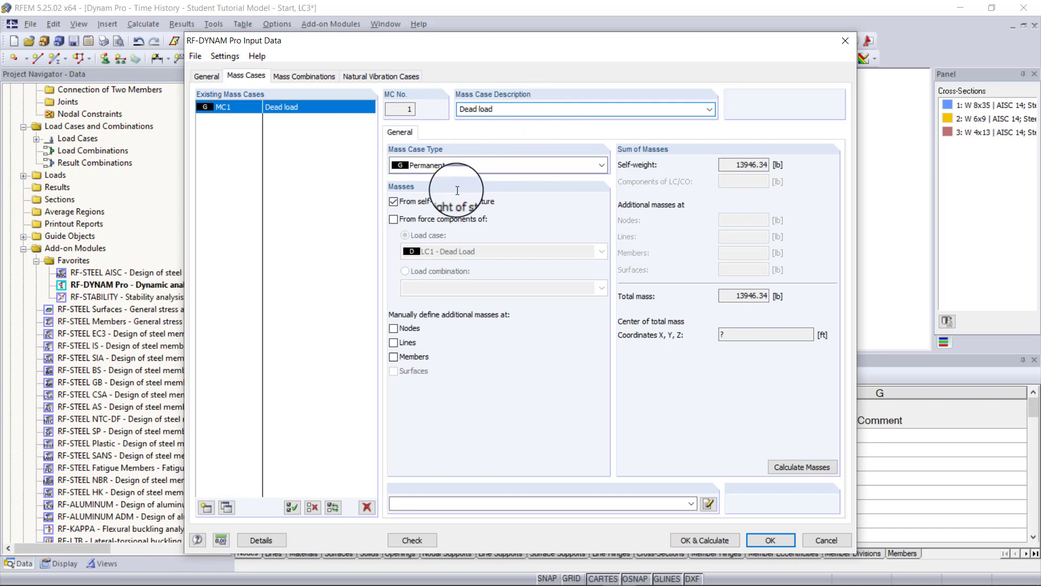
pyautogui.click(442, 203)
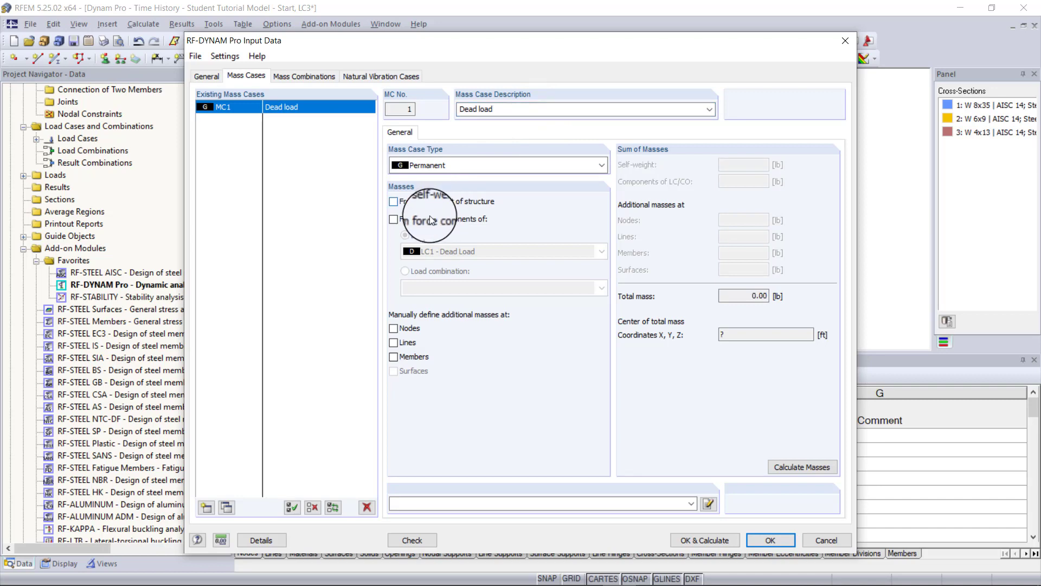
pyautogui.click(427, 219)
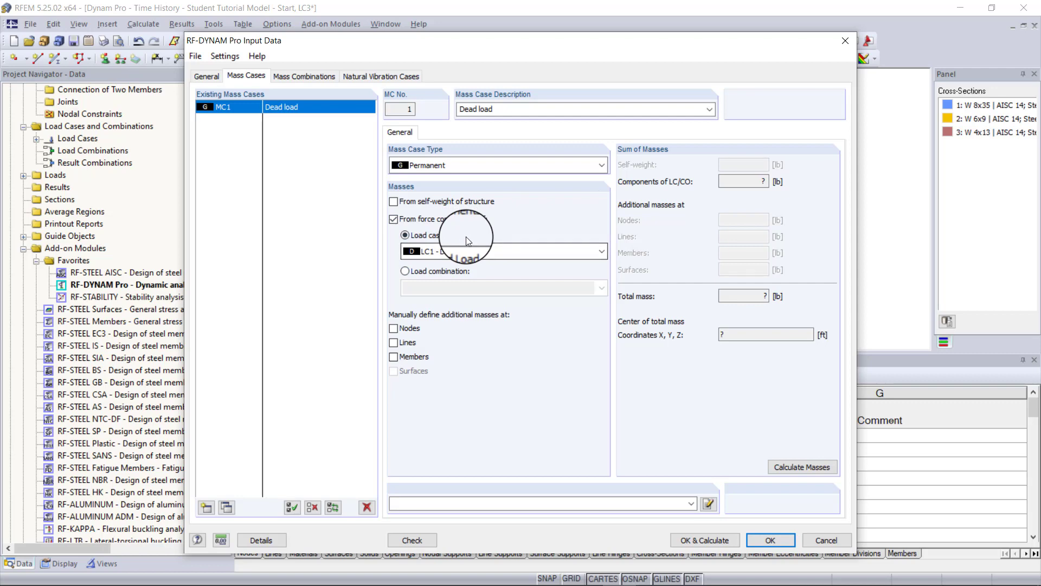
# Add a second mass case named "Machine" with masses from the force components of LC2 - Machine load, excluding self-weight.
pyautogui.click(206, 507)
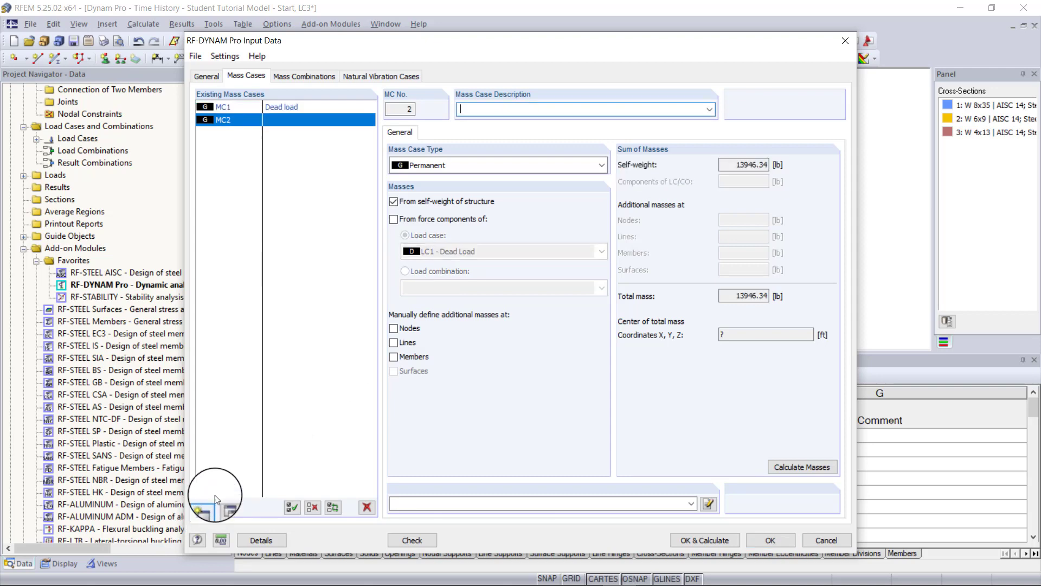
pyautogui.click(548, 113)
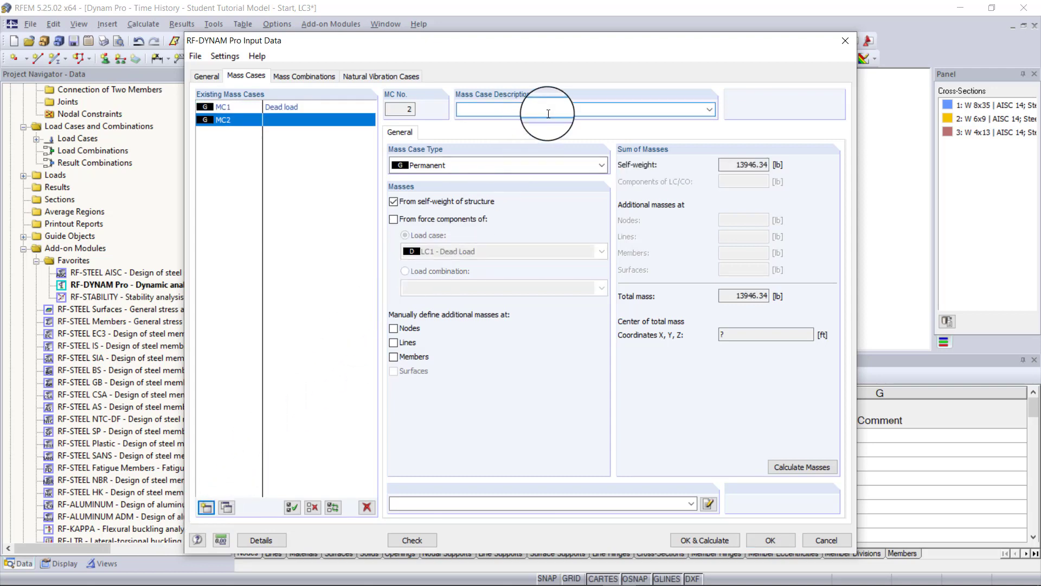
pyautogui.write('Machine')
pyautogui.click(418, 205)
pyautogui.click(425, 219)
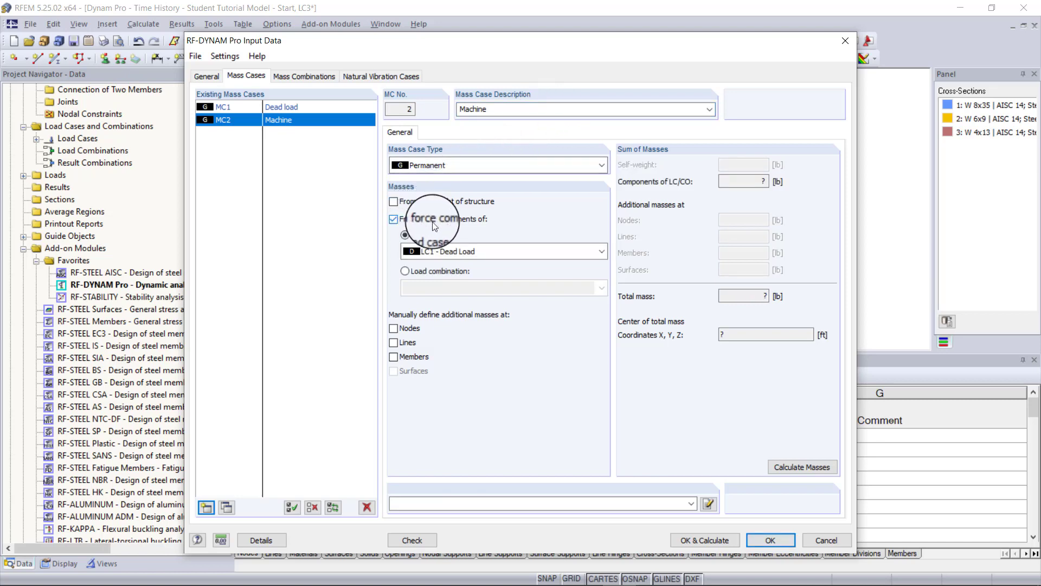
pyautogui.click(509, 252)
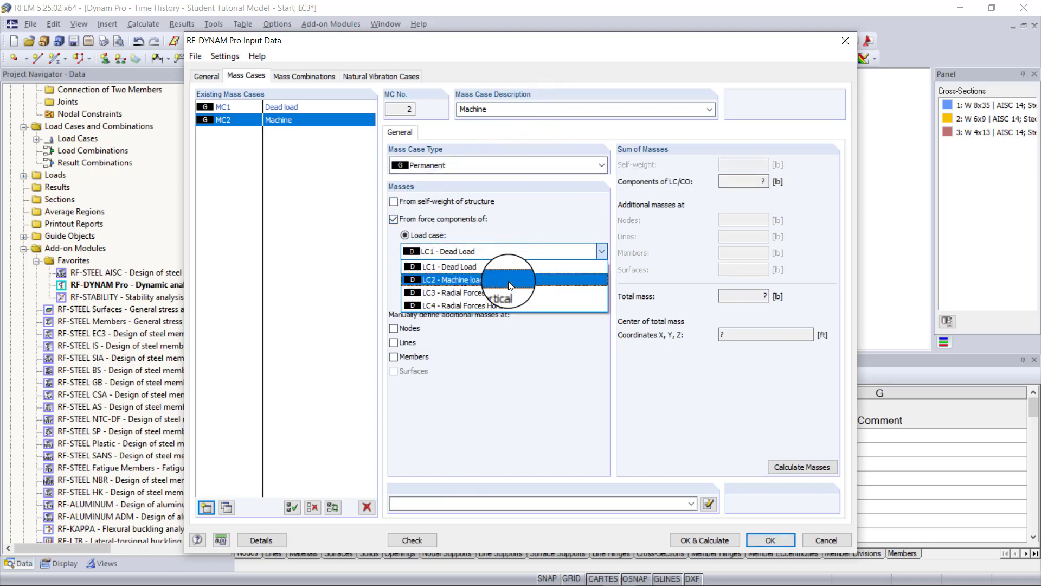
pyautogui.click(510, 280)
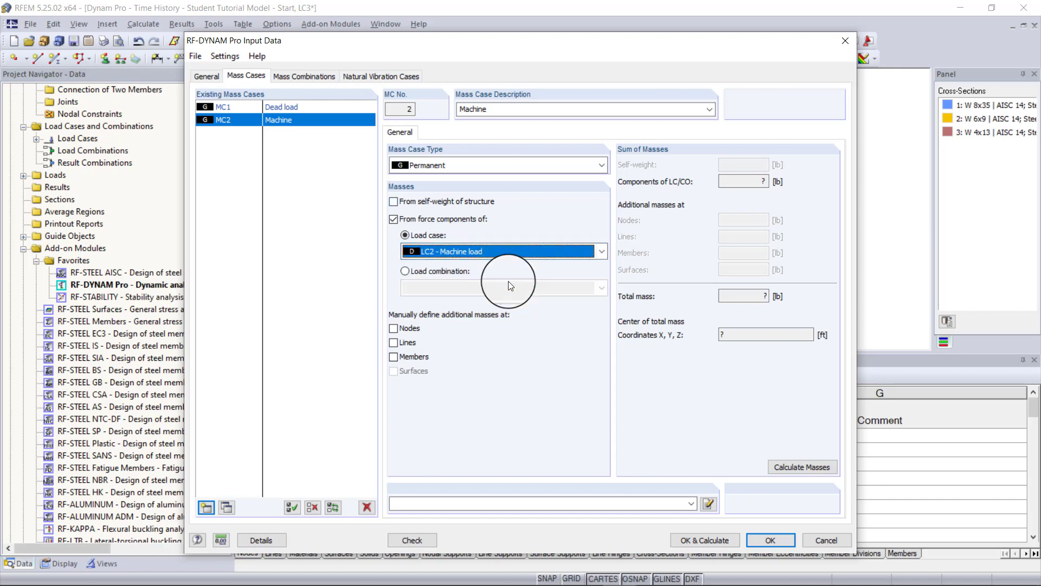
# Add the Dead load and Machine mass cases to mass combination MCO1, each with factor 1.00.
pyautogui.click(304, 76)
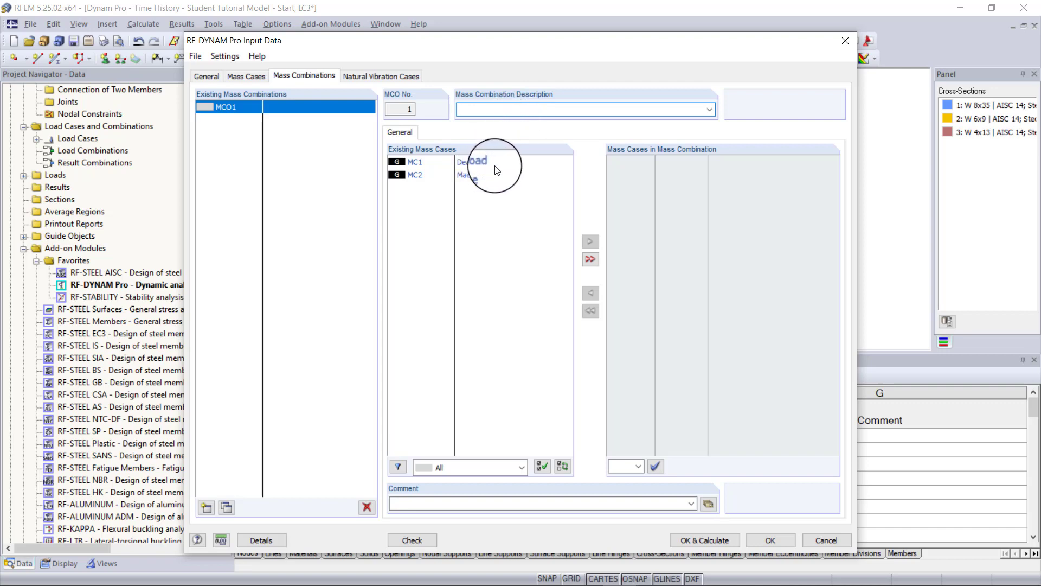
pyautogui.moveTo(487, 165); pyautogui.dragTo(483, 175)
pyautogui.click(590, 242)
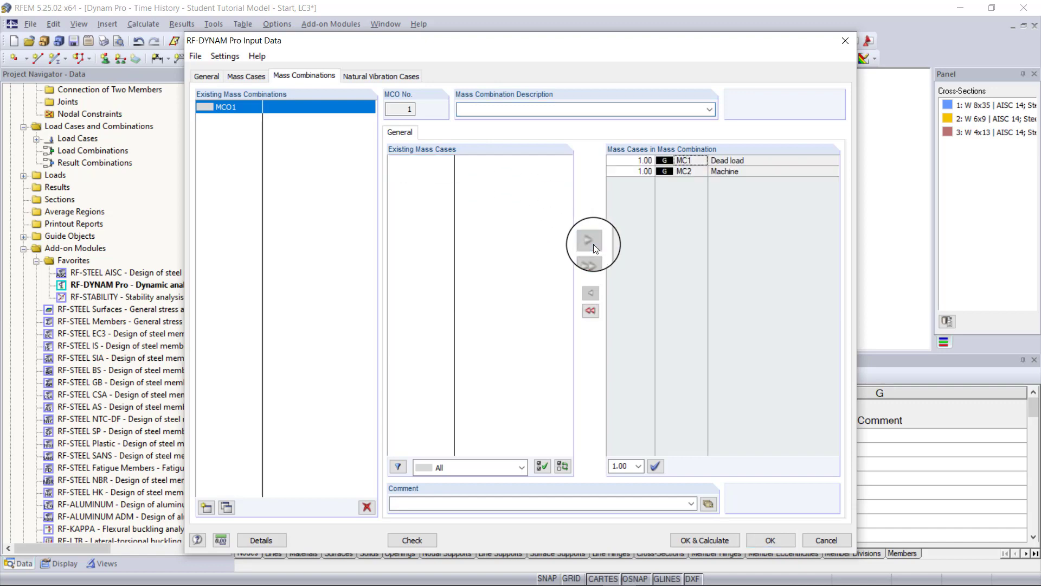
pyautogui.click(480, 110)
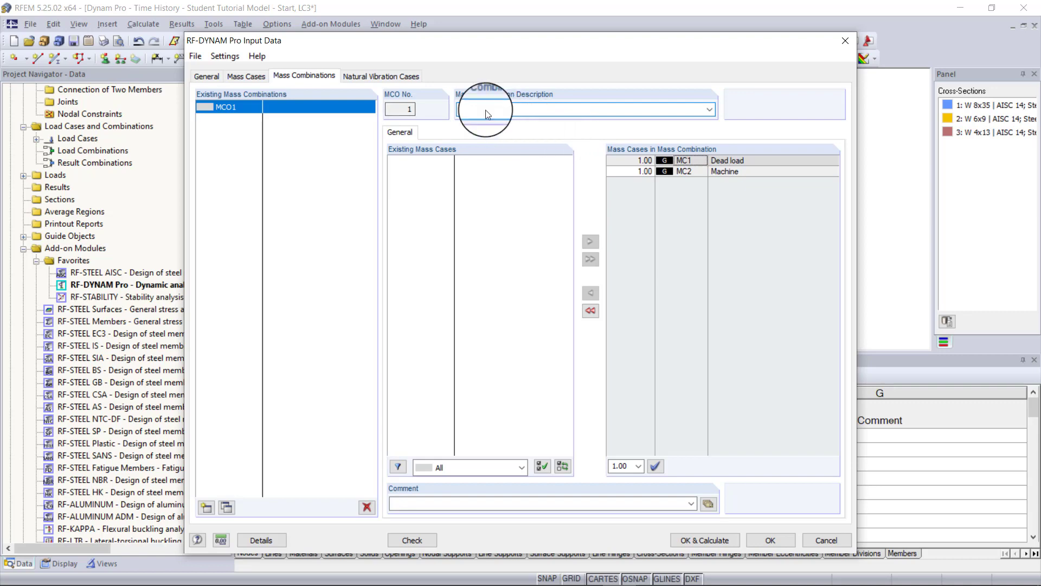
# Set natural vibration case NVC1 to 10 lowest eigenvalues with mass combination MCO1 as the acting masses, and calculate.
pyautogui.click(382, 79)
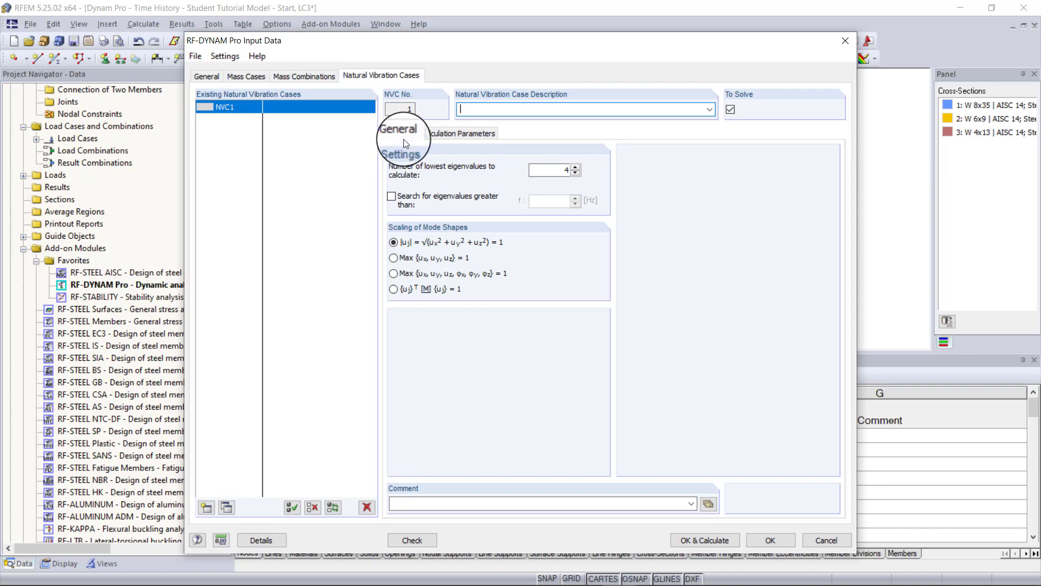
pyautogui.click(546, 169)
pyautogui.write('10')
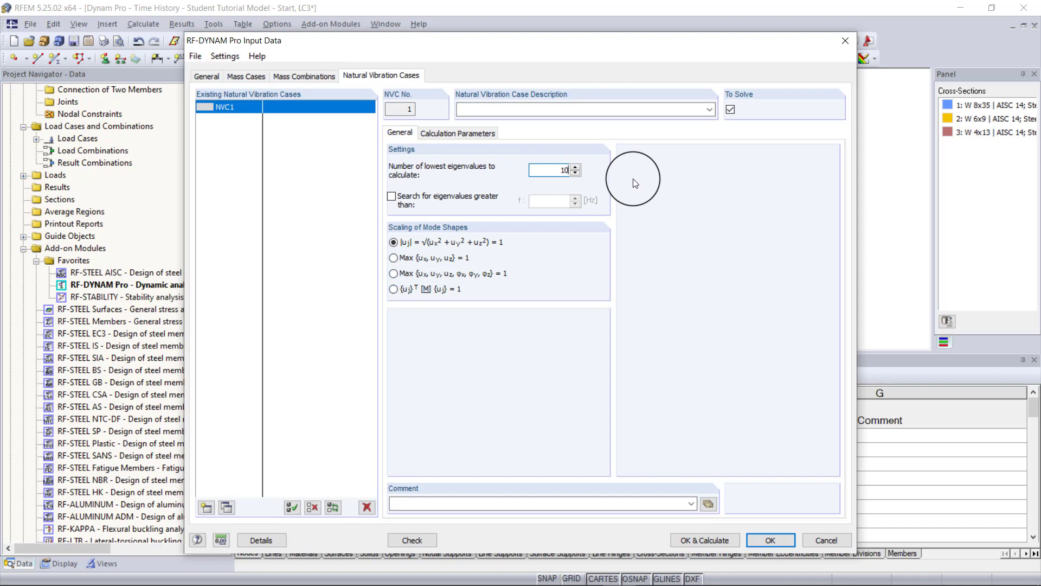
pyautogui.click(454, 139)
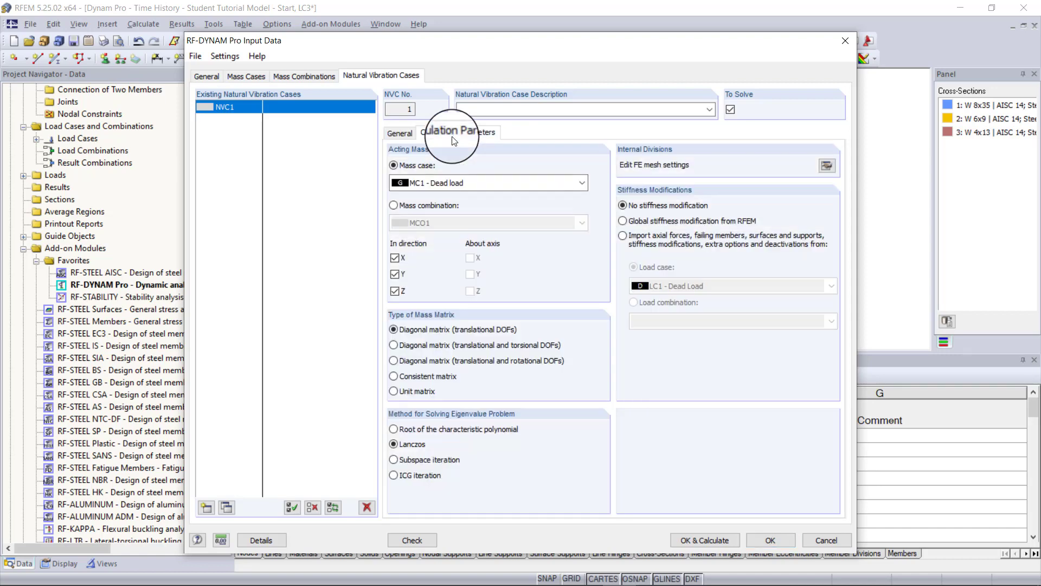
pyautogui.click(431, 205)
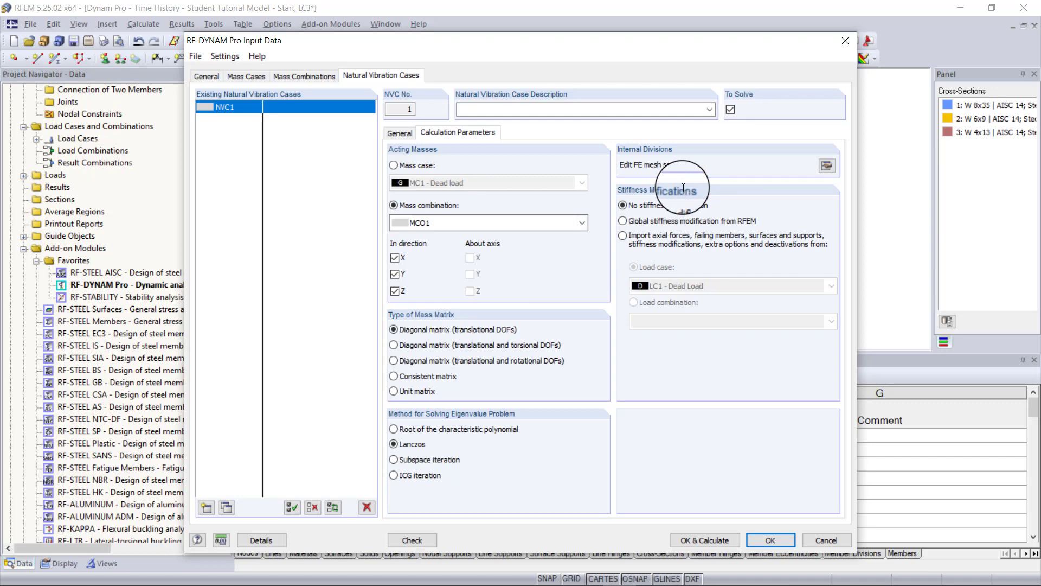
pyautogui.click(695, 540)
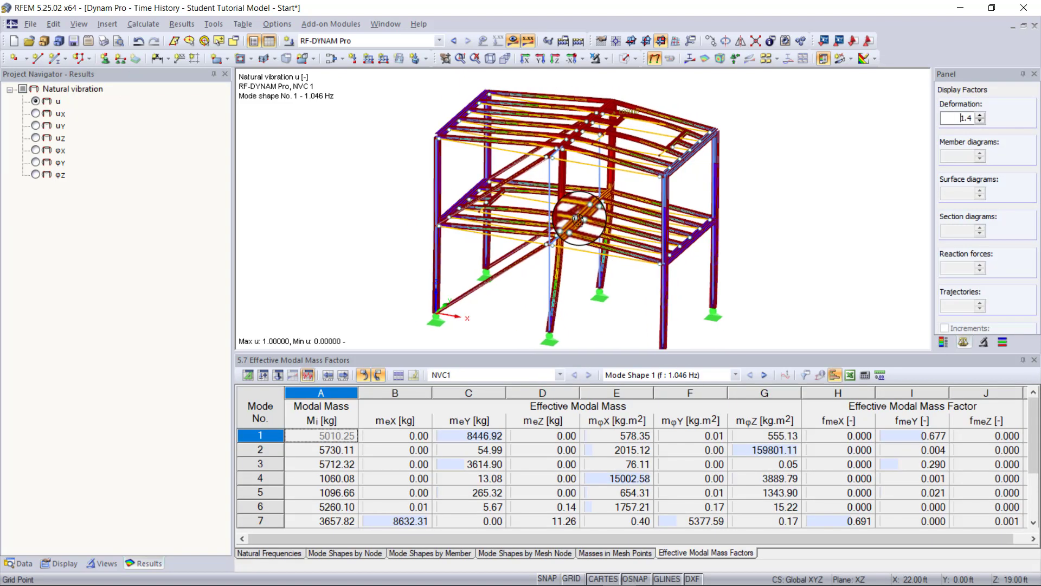
# Examine the effective modal mass factors of all modes and their sums in the X, Y and Z directions.
pyautogui.moveTo(578, 220); pyautogui.dragTo(577, 197, button='middle')
pyautogui.scroll(-2, 577, 197)
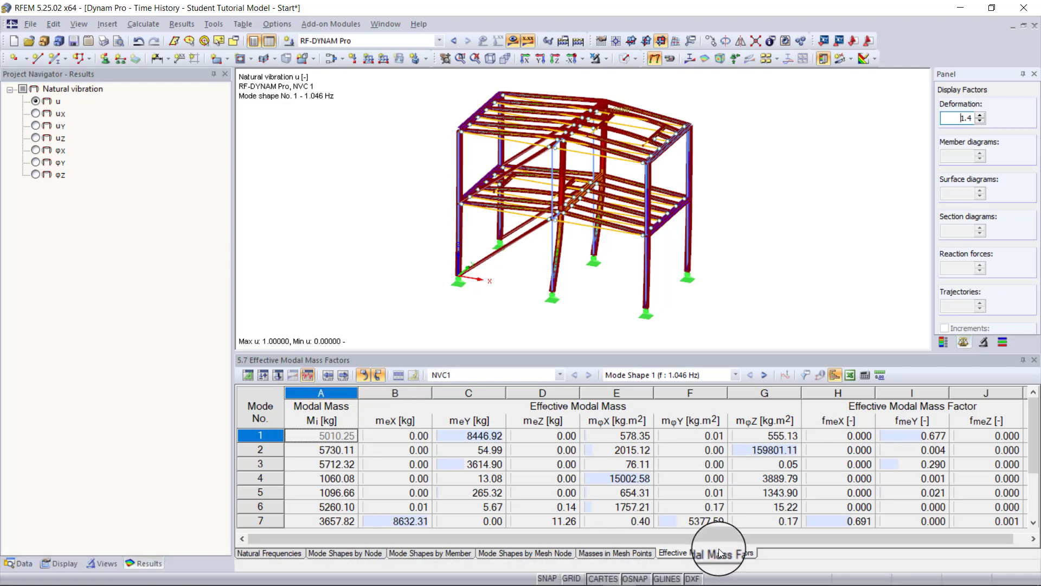
pyautogui.scroll(-4, 718, 549)
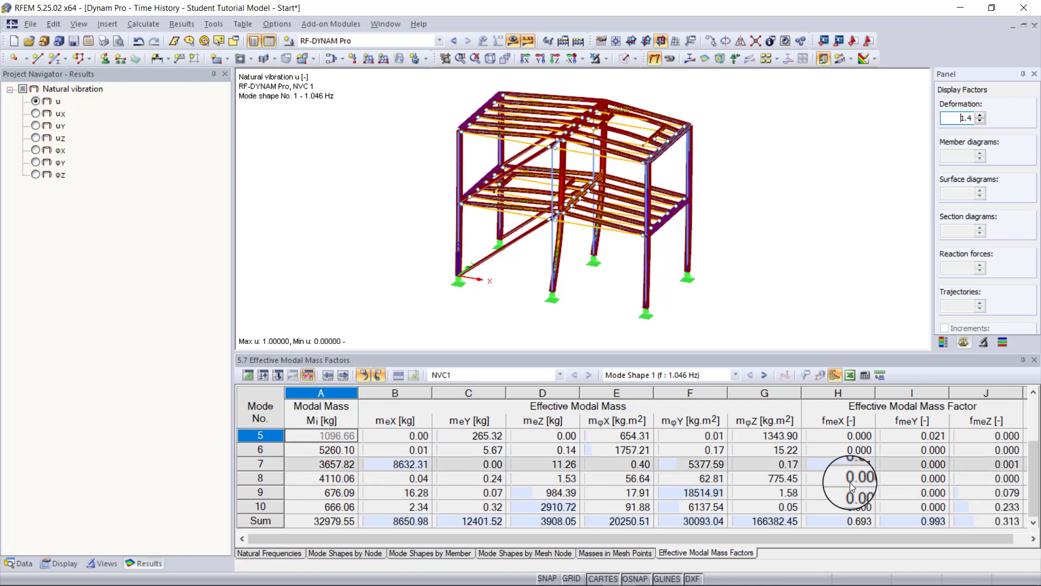
pyautogui.scroll(2, 860, 495)
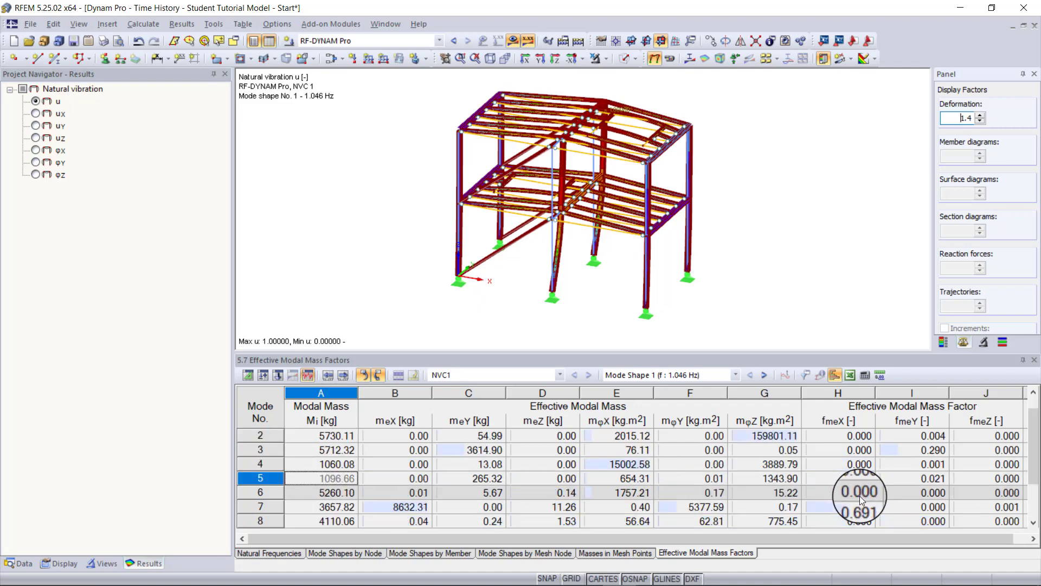
pyautogui.scroll(-2, 860, 495)
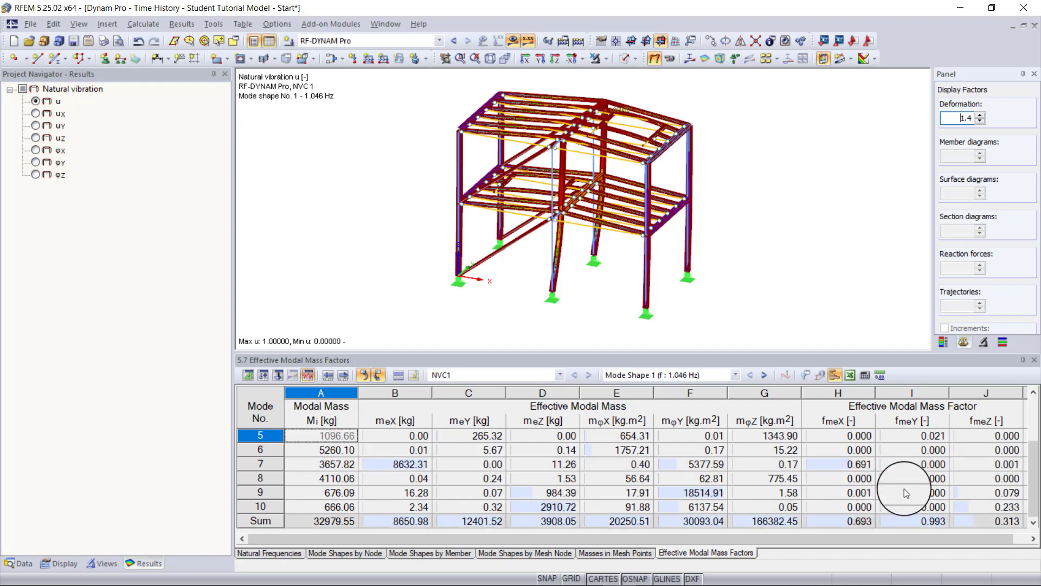
pyautogui.scroll(2, 903, 489)
pyautogui.scroll(-1, 990, 480)
pyautogui.scroll(-1, 990, 479)
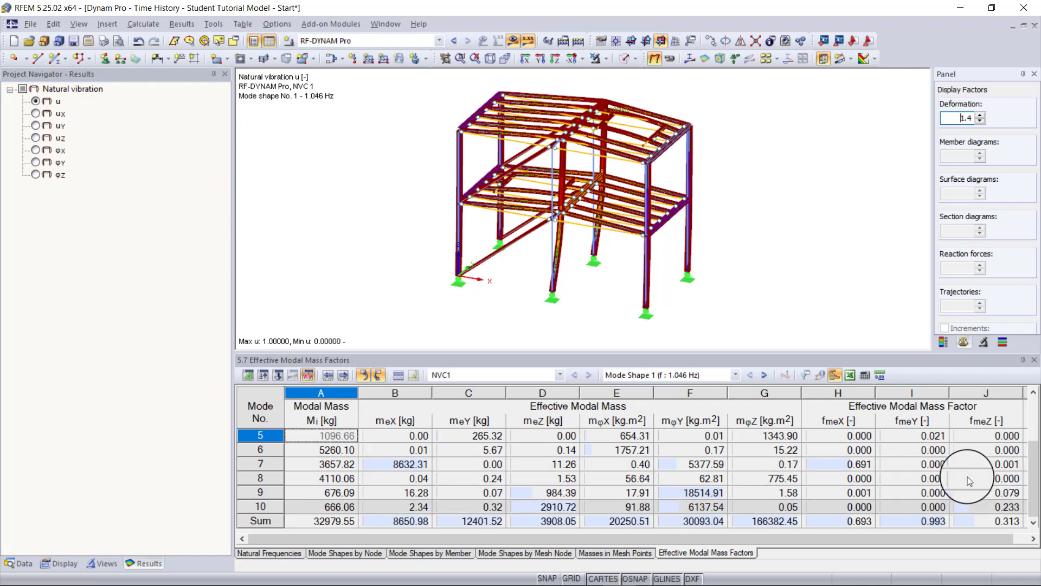
# Review the natural frequencies table and display the mode shape of mode 10.
pyautogui.click(270, 553)
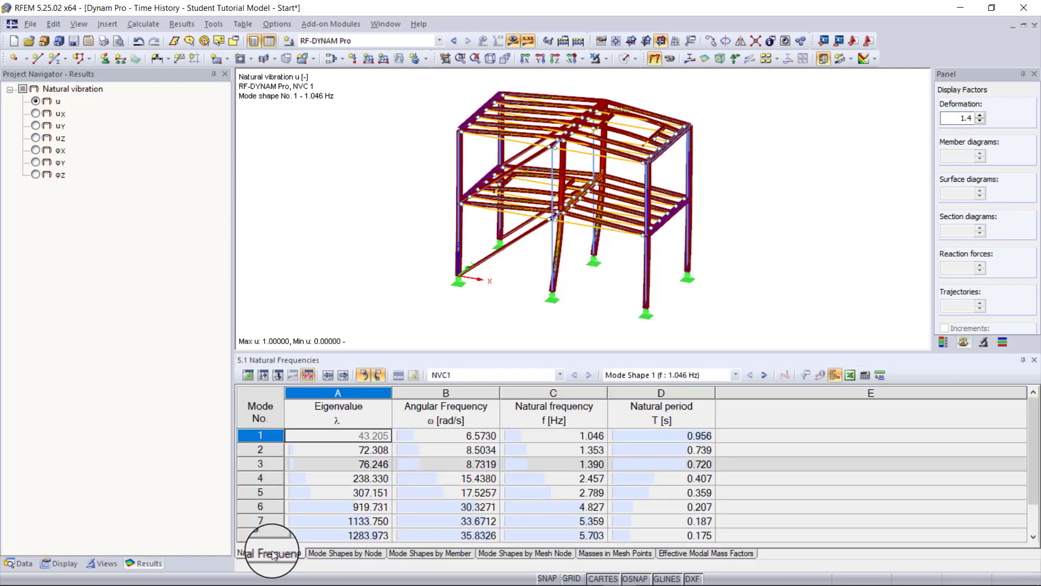
pyautogui.scroll(-2, 386, 534)
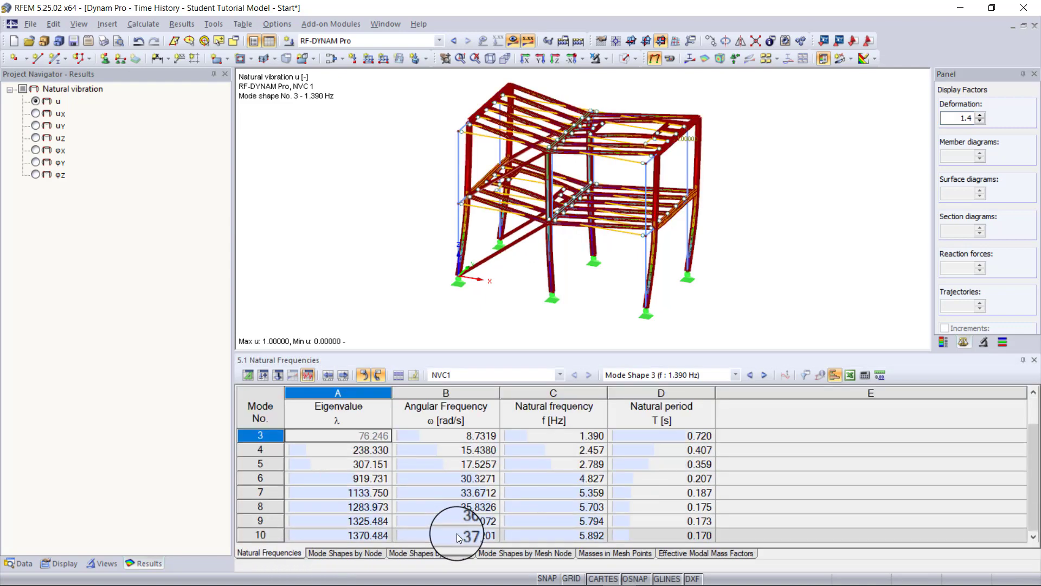
pyautogui.click(456, 532)
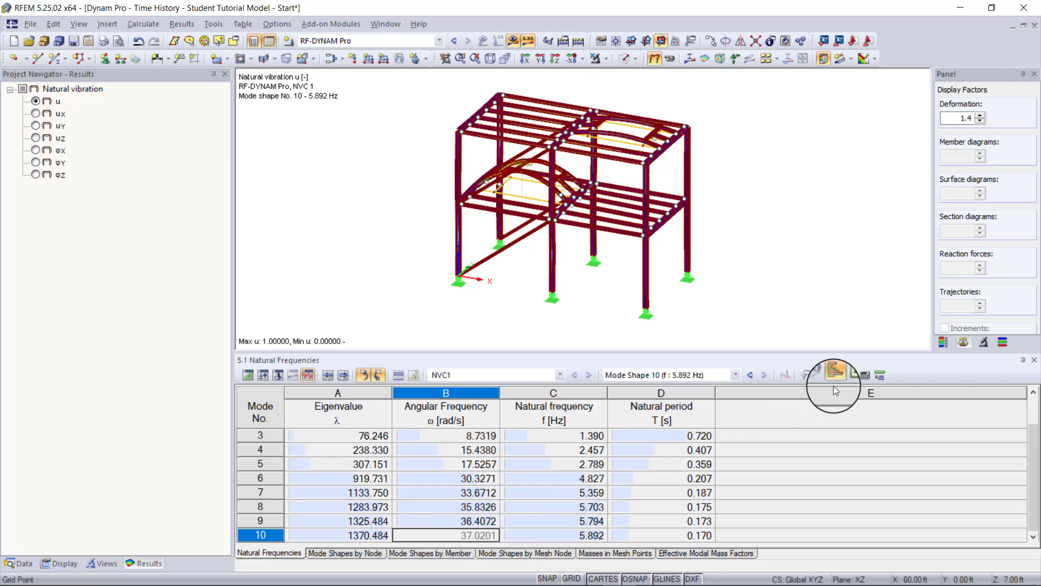
# Reopen the RF-DYNAM Pro input data, activate linear time history analysis with time diagrams, and open the time diagram settings.
pyautogui.click(945, 341)
pyautogui.click(987, 305)
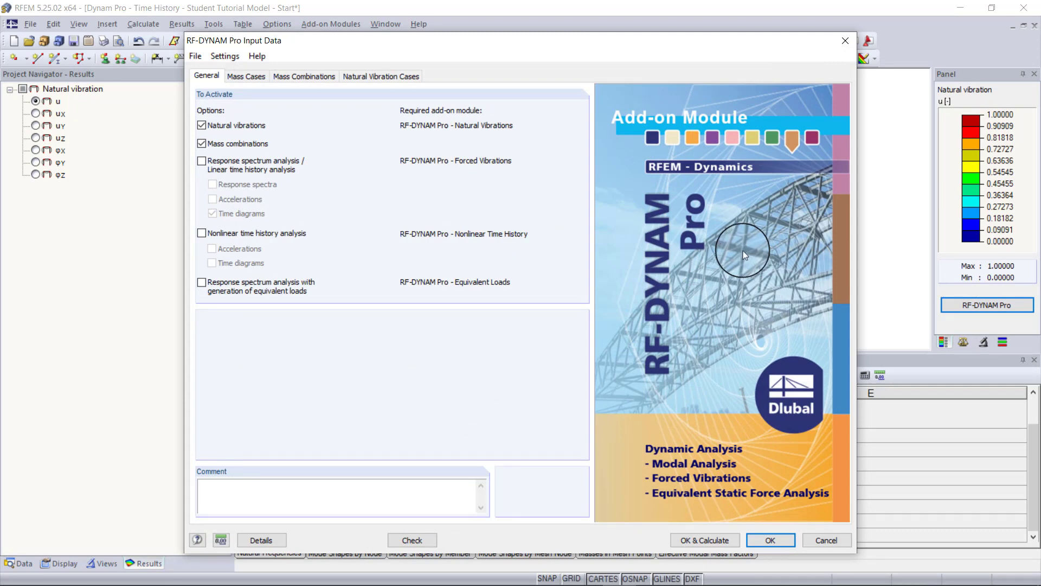
pyautogui.click(231, 164)
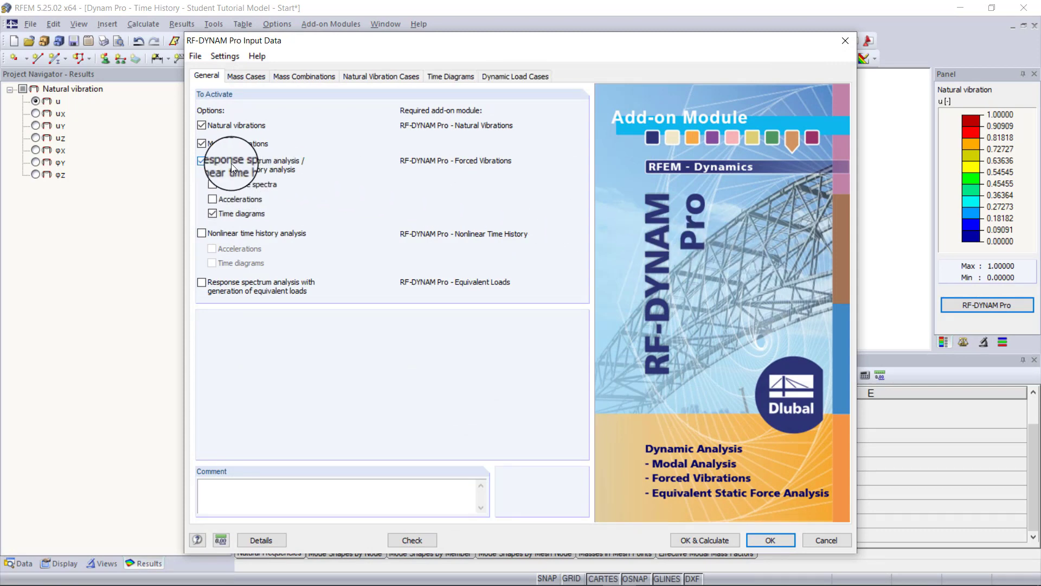
pyautogui.click(235, 214)
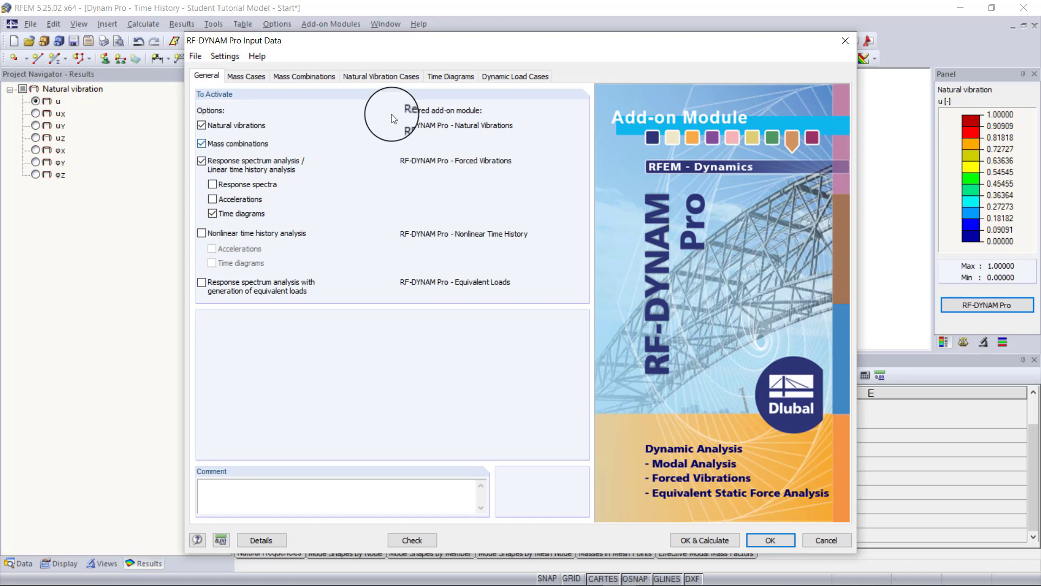
pyautogui.click(438, 79)
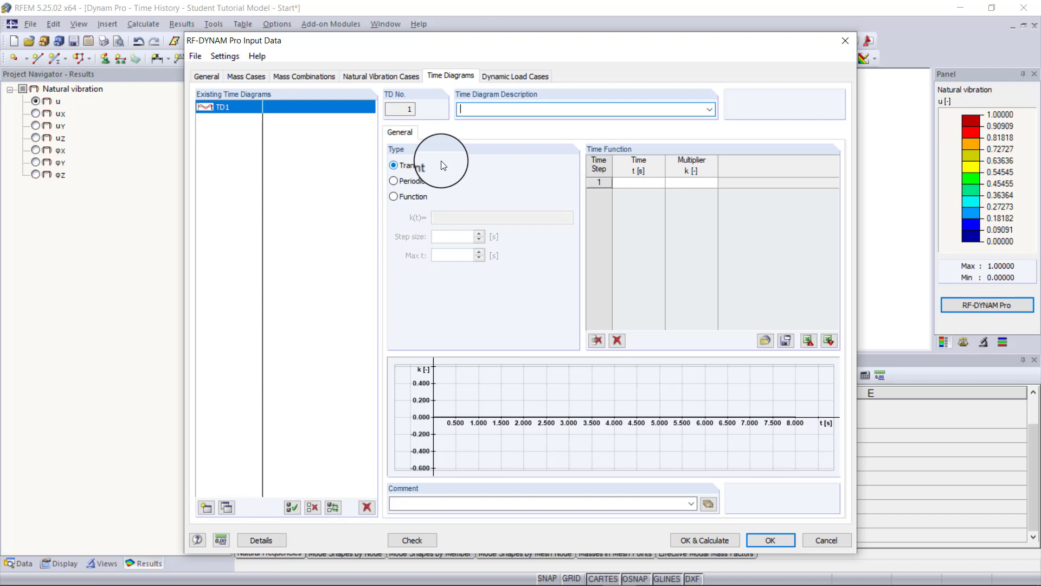
# Compare the input options of the Transient, Periodic and Function time diagram types.
pyautogui.click(656, 182)
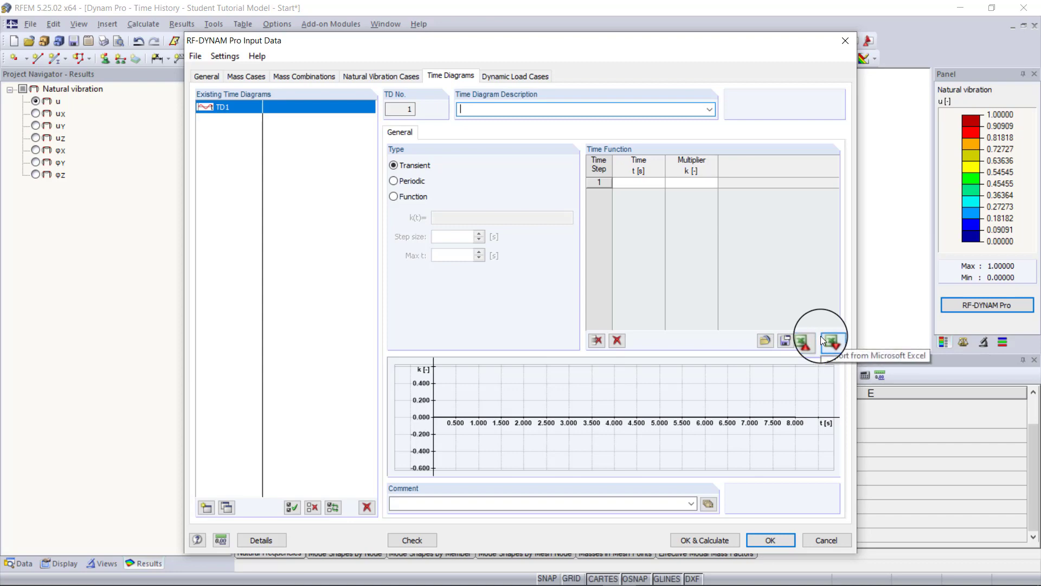
pyautogui.click(417, 183)
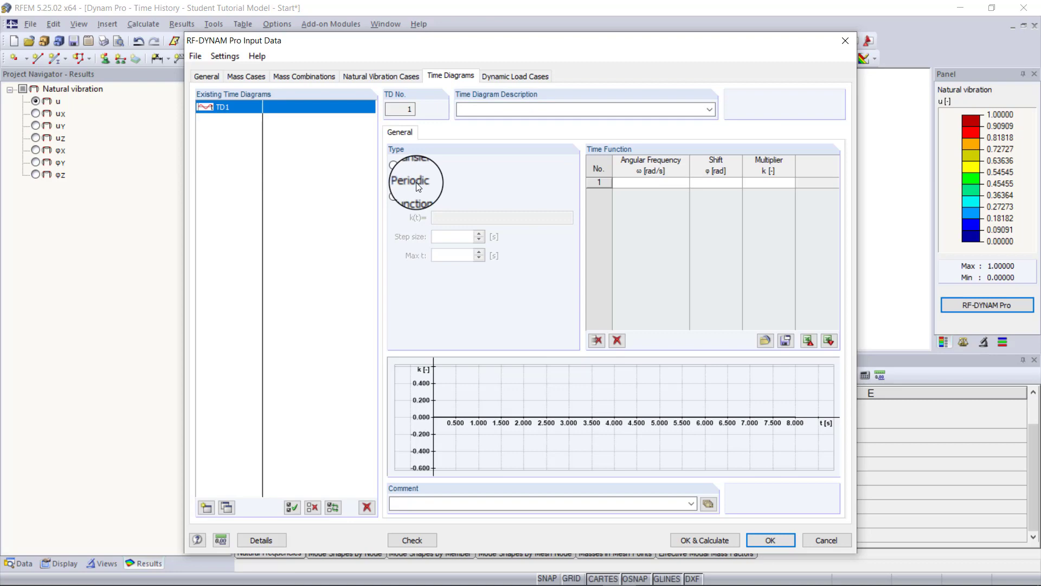
pyautogui.click(415, 198)
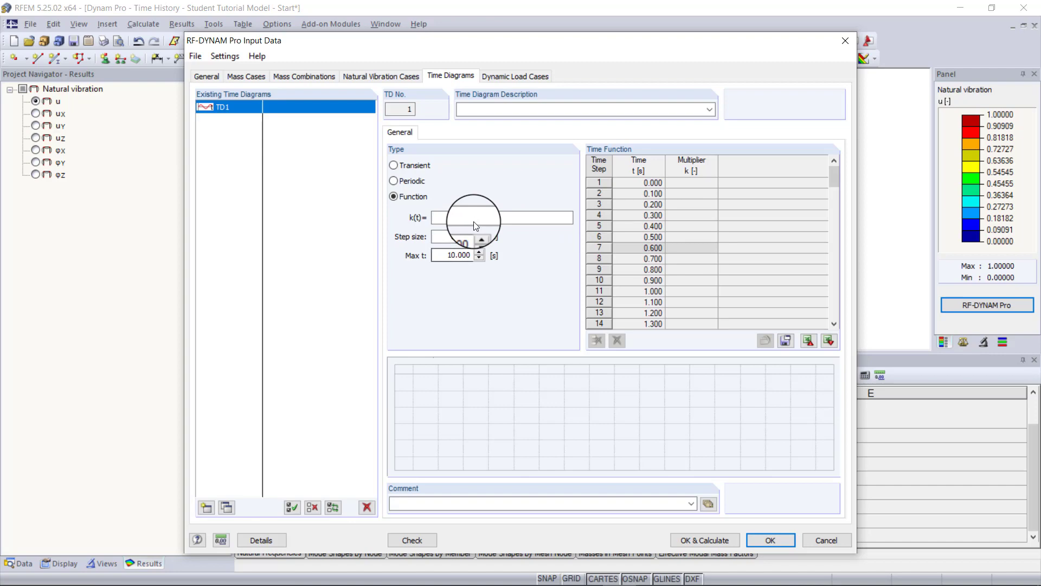
# Define the first time diagram as periodic with angular frequency 33.51 rad/s, shift 0 and multiplier 1, and describe it as Vertical.
pyautogui.click(411, 181)
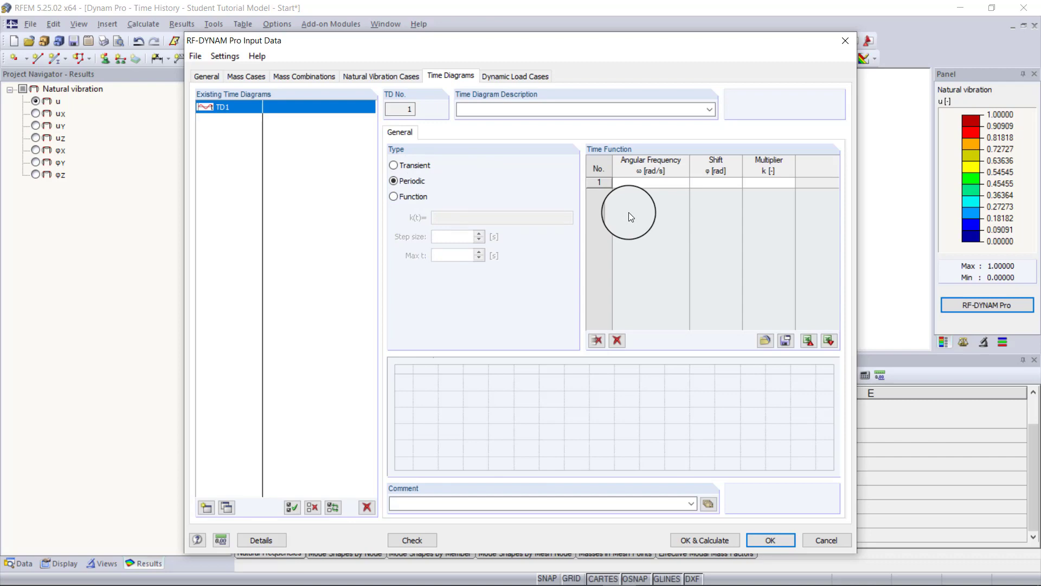
pyautogui.click(681, 183)
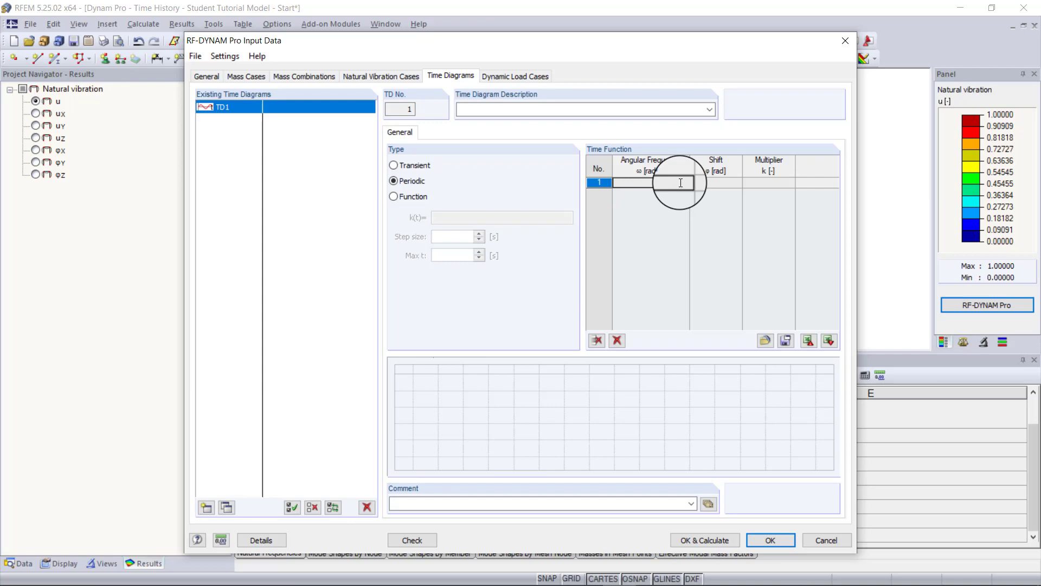
pyautogui.write('33.51')
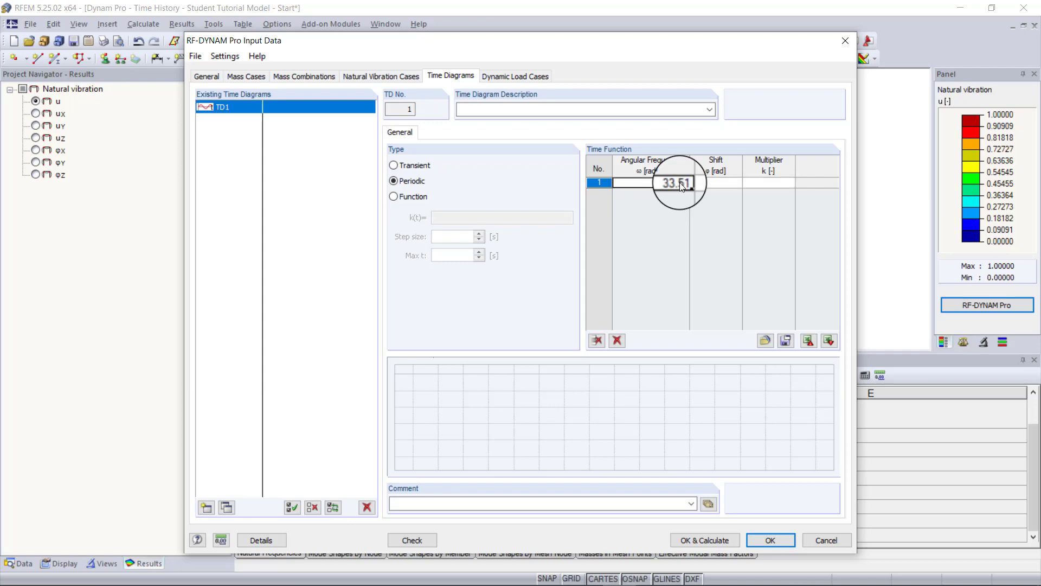
pyautogui.click(710, 183)
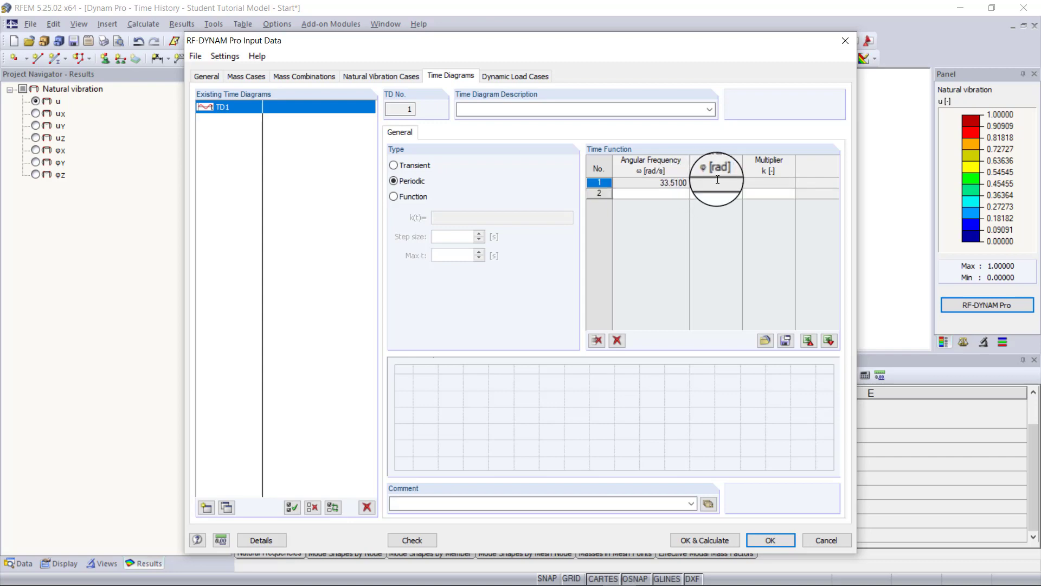
pyautogui.write('0')
pyautogui.click(755, 183)
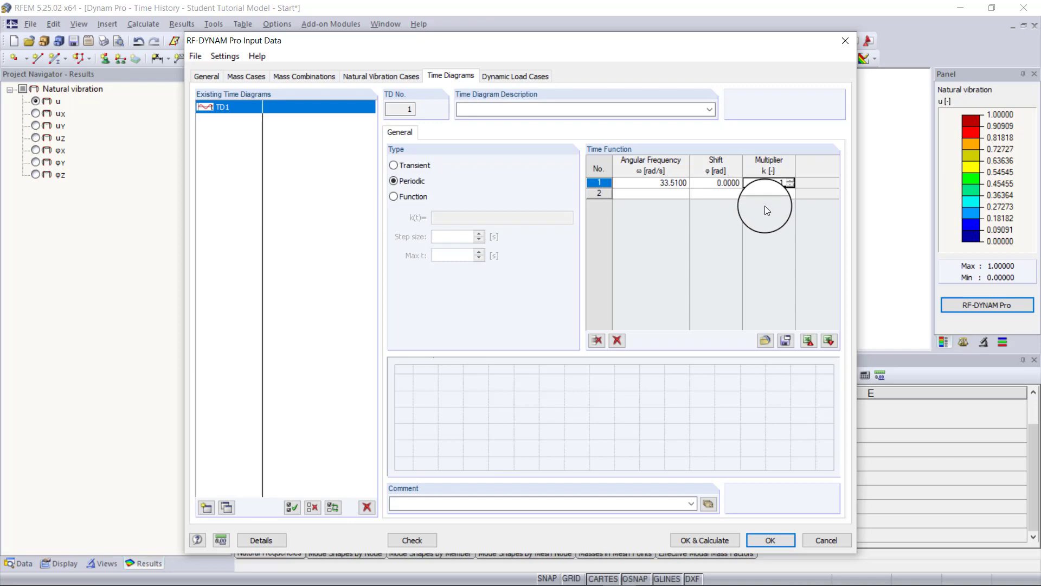
pyautogui.press('Return')
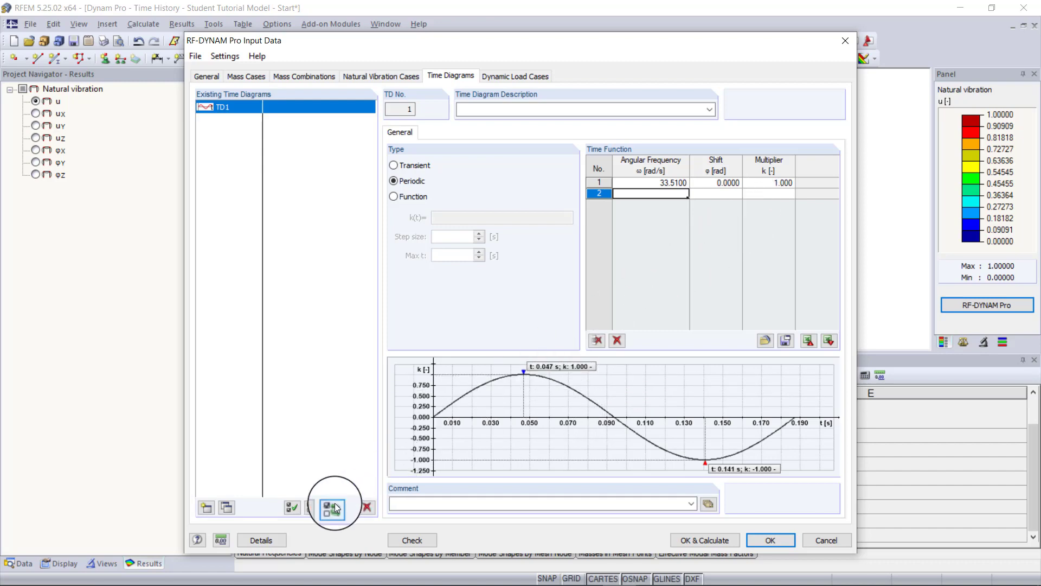
pyautogui.click(568, 112)
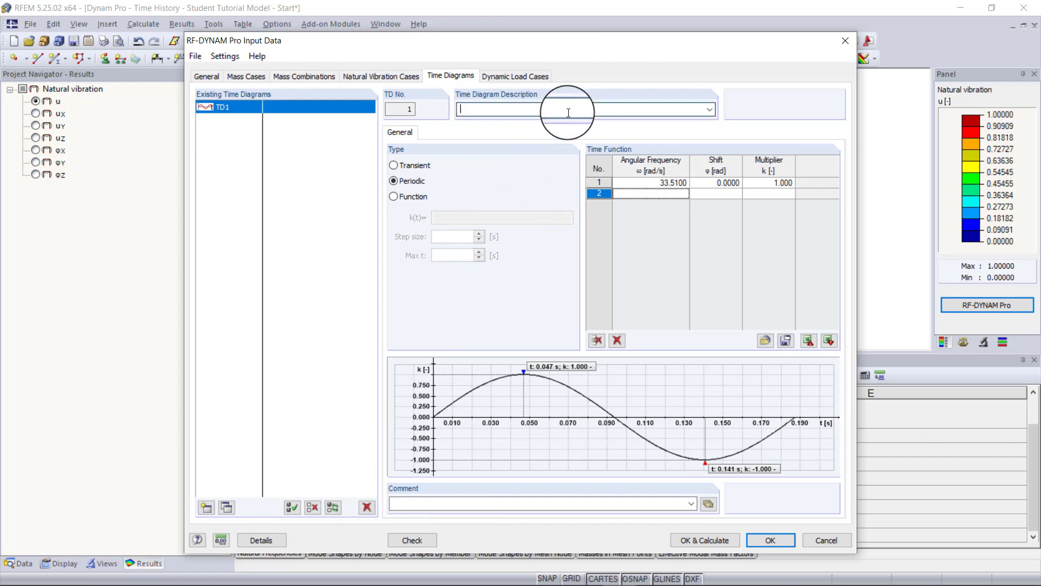
pyautogui.write('Vertical')
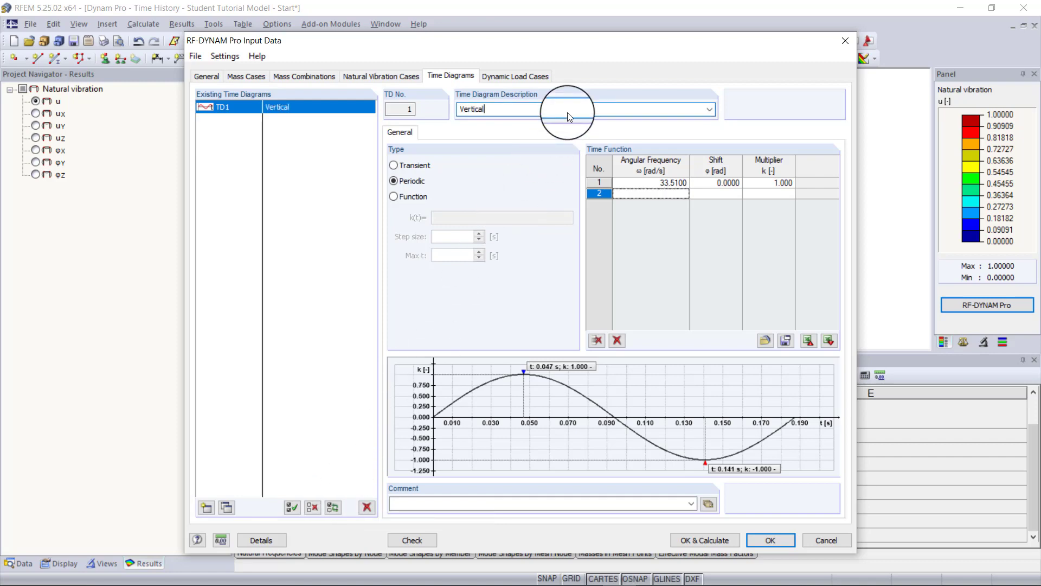
# Copy the Vertical time diagram, describe the copy as Horizon, set its shift to 1.5708 rad, and compare both diagrams.
pyautogui.moveTo(434, 424)
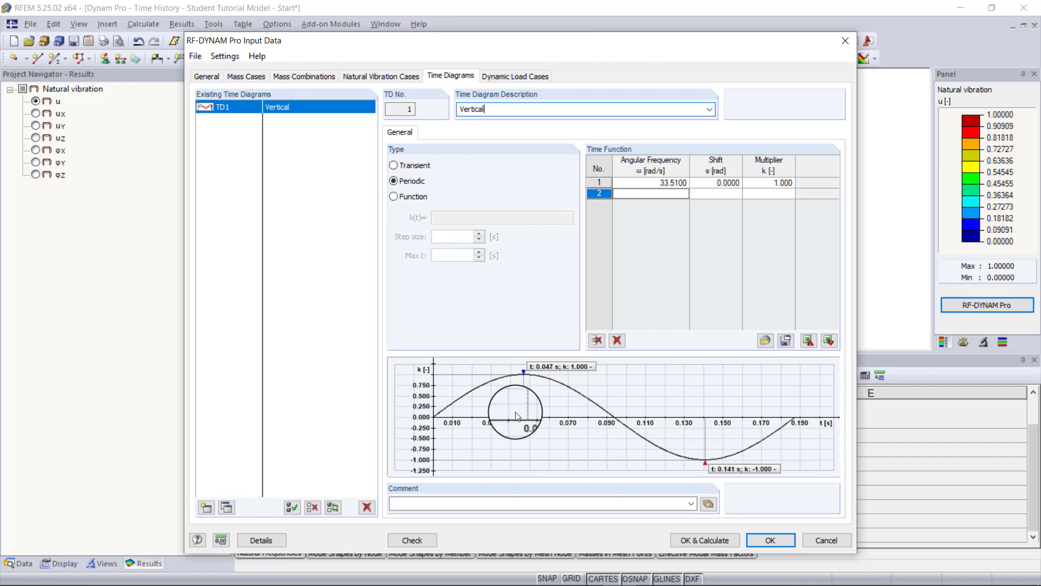
pyautogui.click(227, 506)
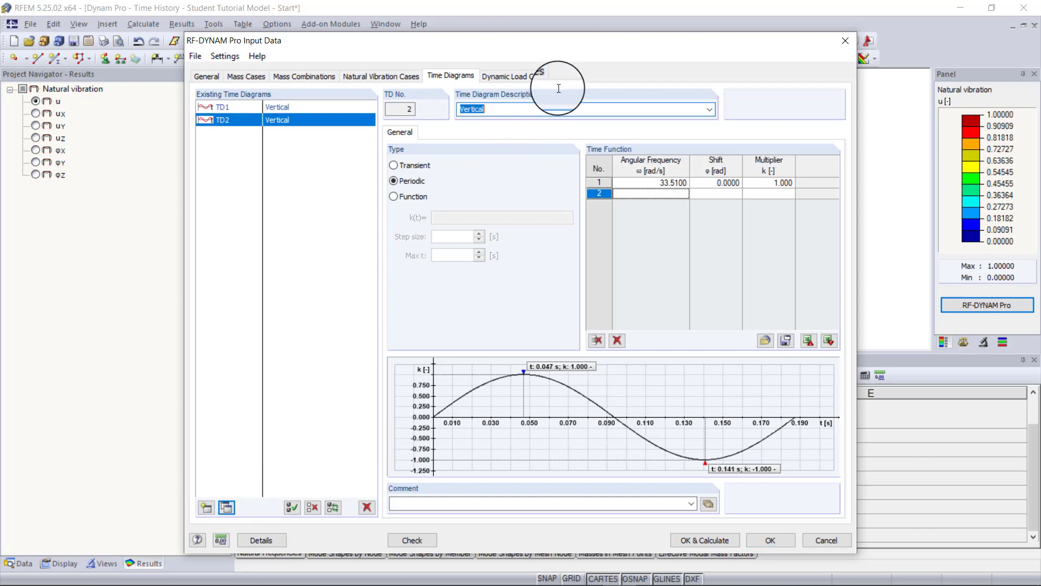
pyautogui.write('Horizon')
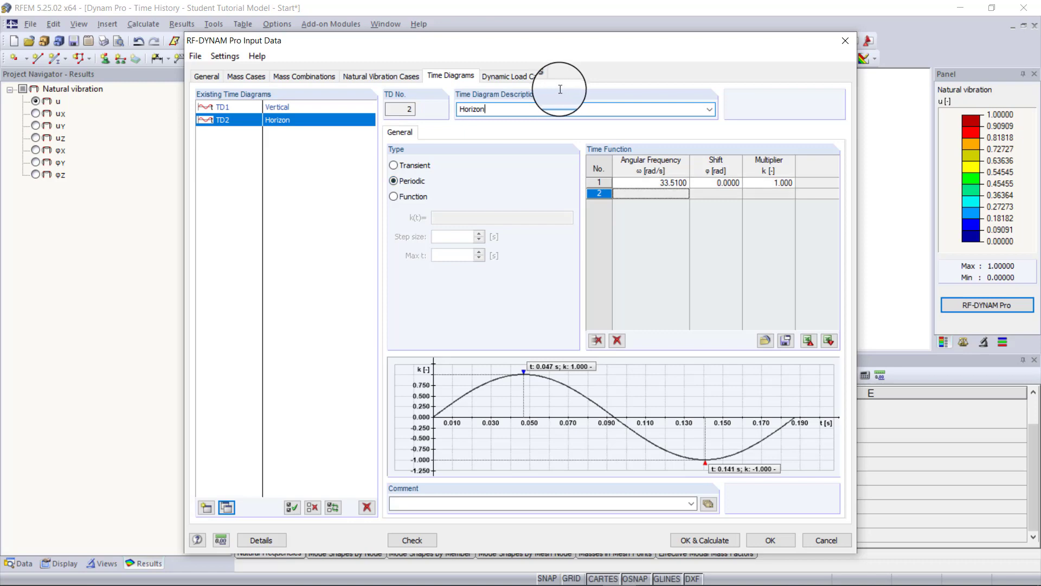
pyautogui.click(727, 182)
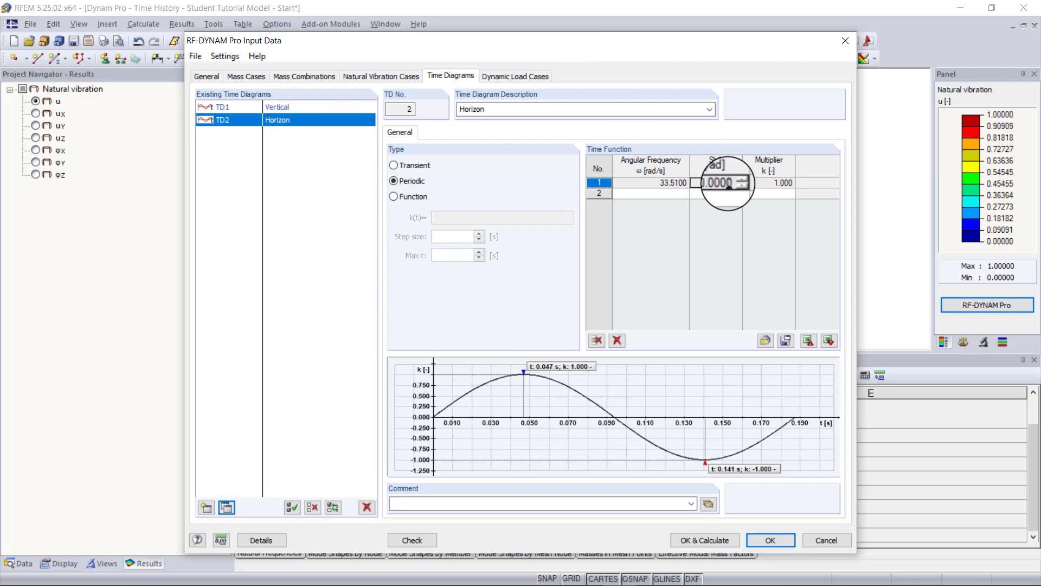
pyautogui.doubleClick(727, 183)
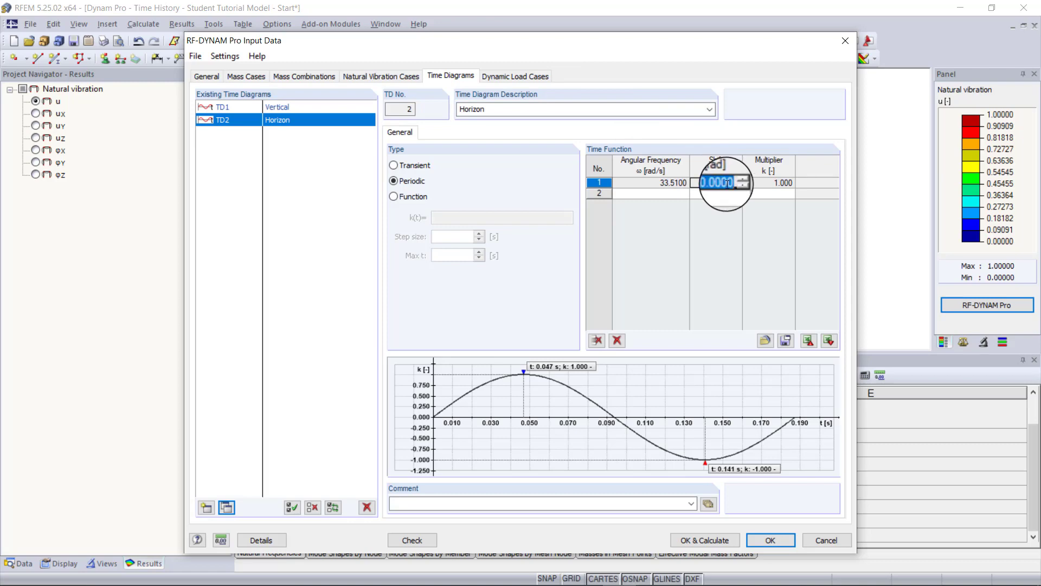
pyautogui.press('BackSpace')
pyautogui.write('1.5708')
pyautogui.press('Tab')
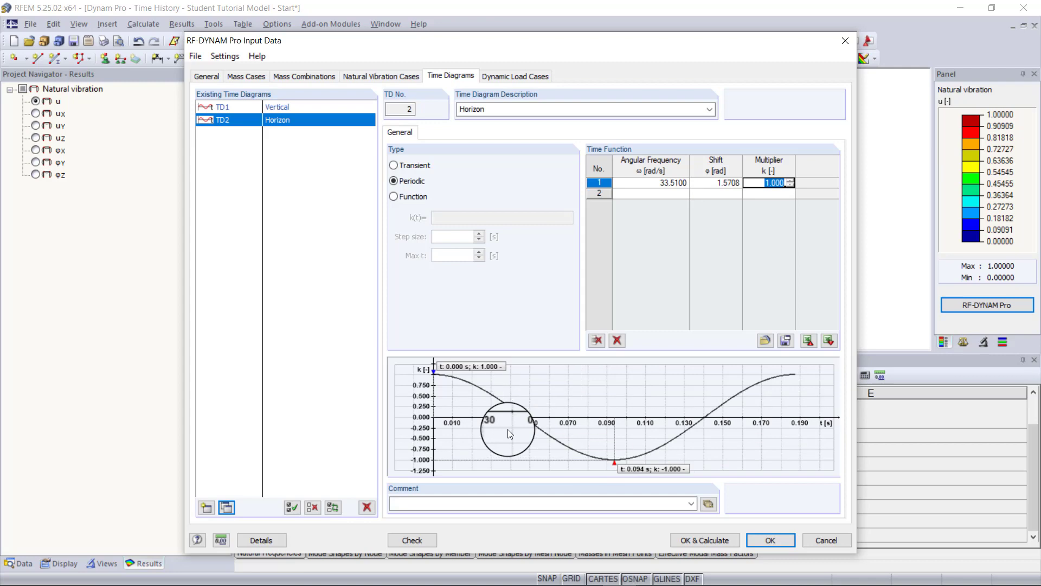
pyautogui.click(293, 107)
pyautogui.click(273, 121)
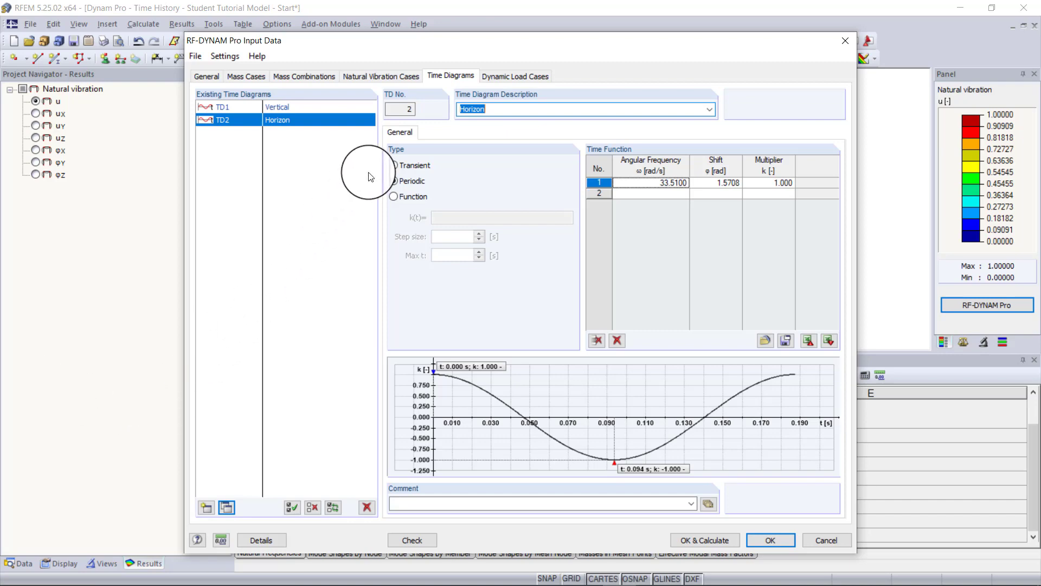
# Review the analysis methods offered for the dynamic load case against the activated add-on options.
pyautogui.click(510, 77)
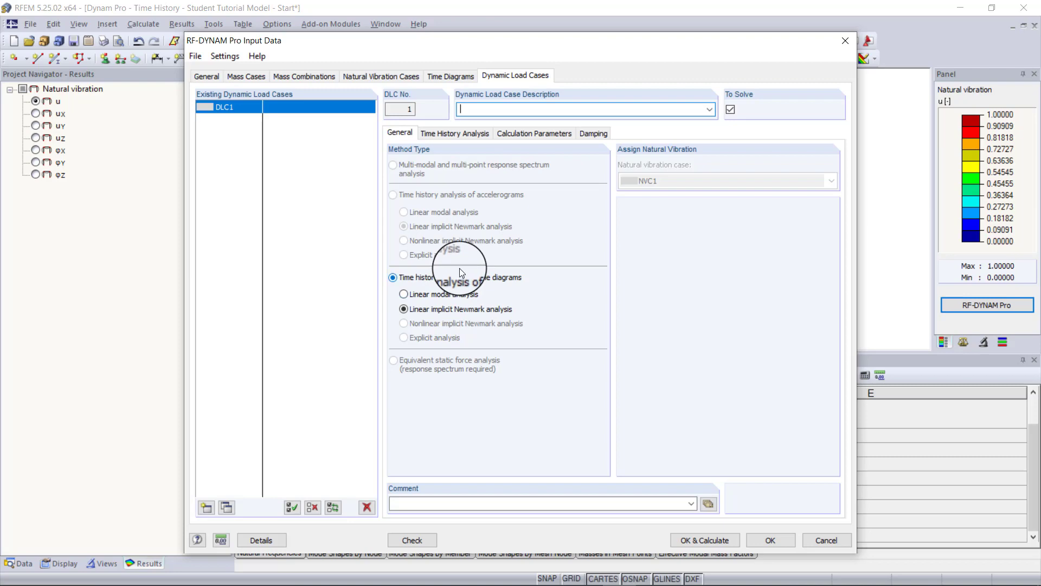
pyautogui.click(205, 78)
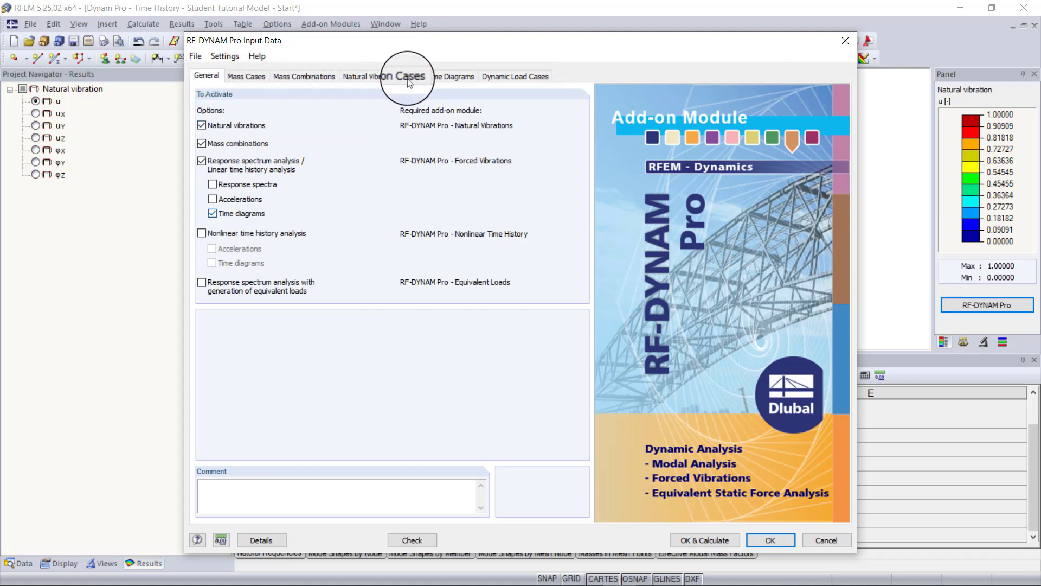
pyautogui.click(505, 77)
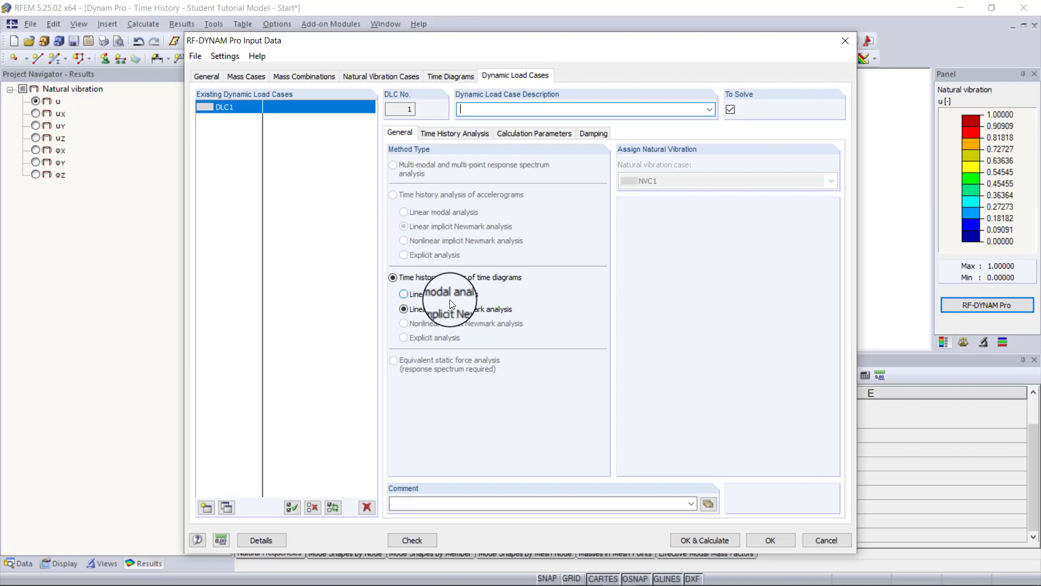
# Add a time diagram set to the dynamic load case pairing LC3 Radial Forces Vertical with time diagram TD1 Vertical.
pyautogui.click(459, 135)
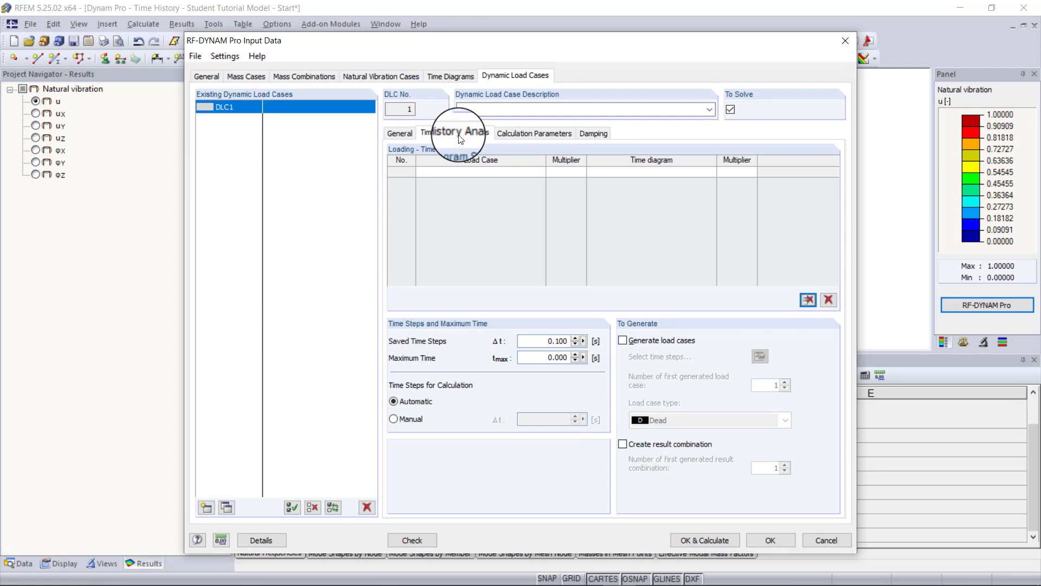
pyautogui.click(483, 171)
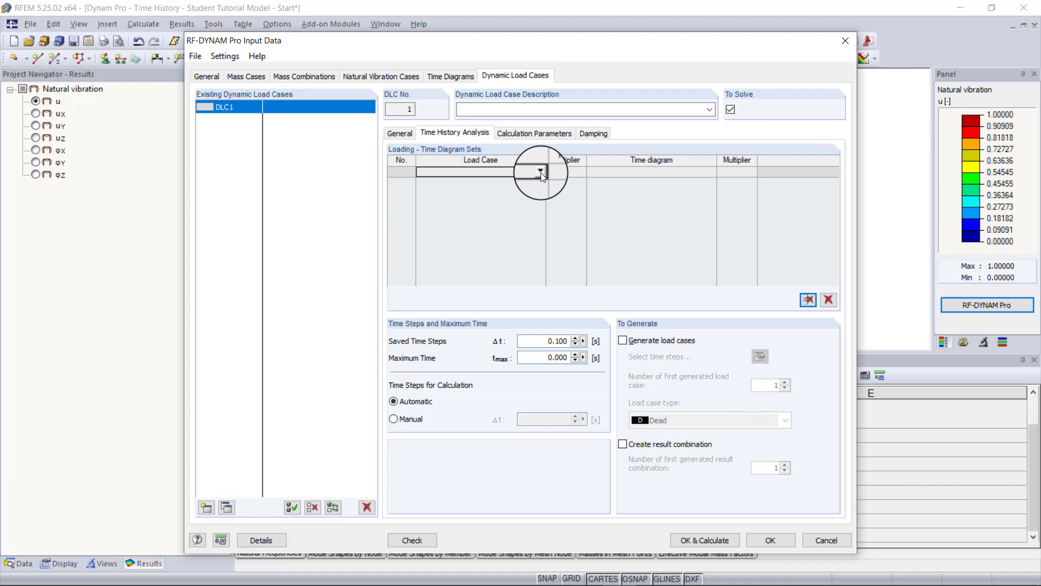
pyautogui.click(540, 171)
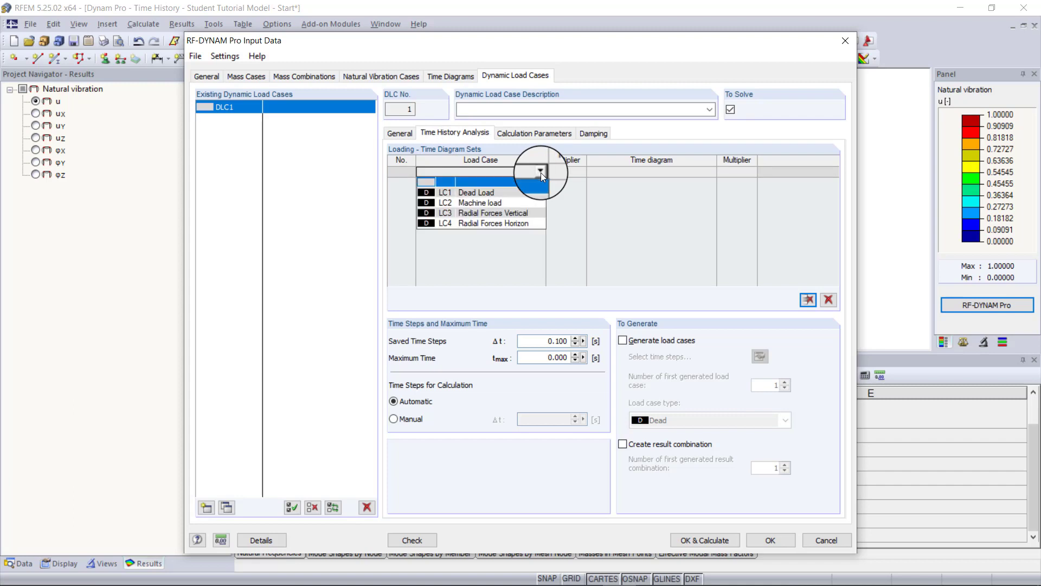
pyautogui.click(525, 214)
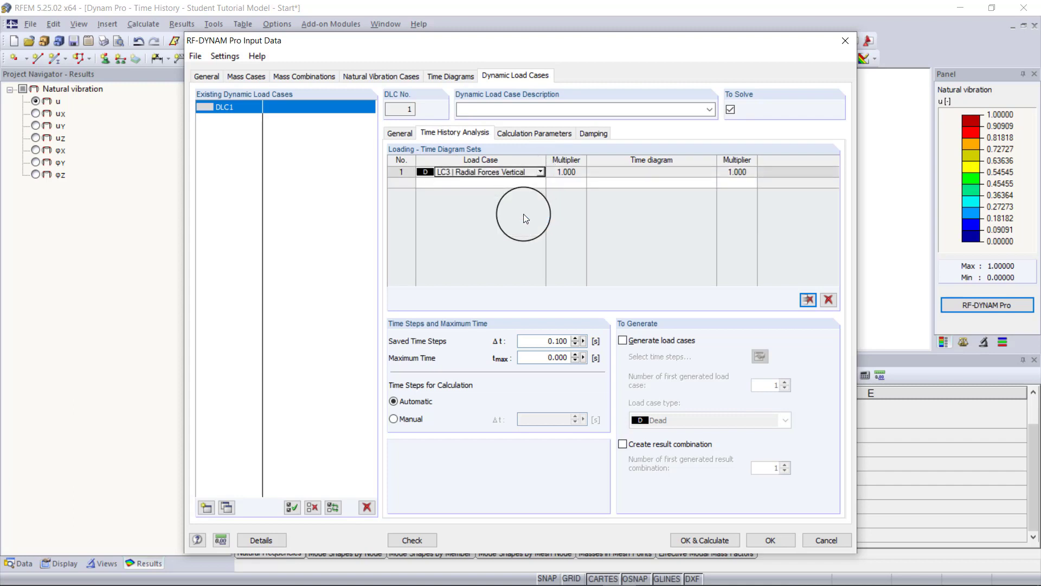
pyautogui.click(637, 173)
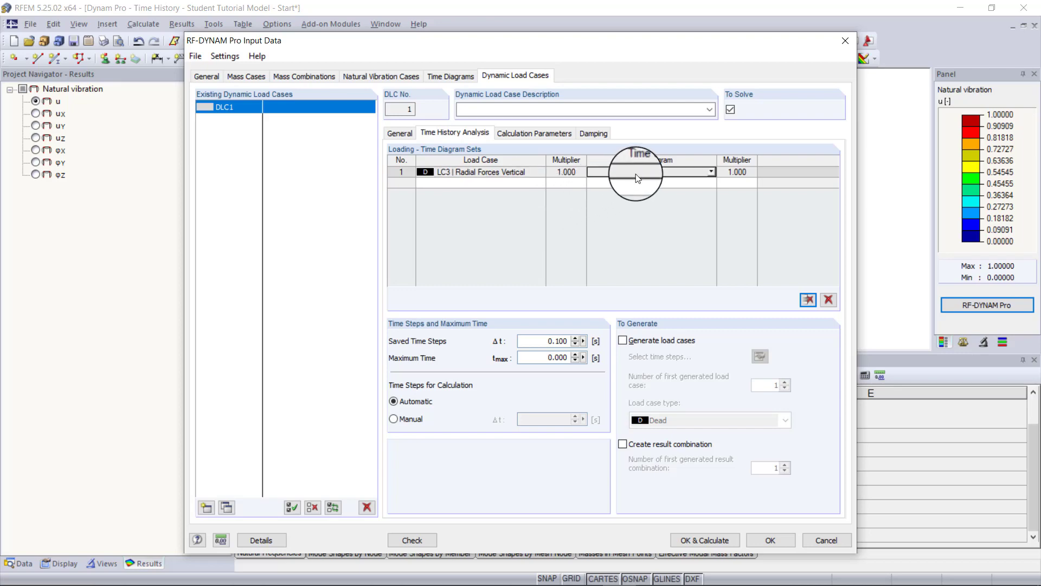
pyautogui.click(708, 172)
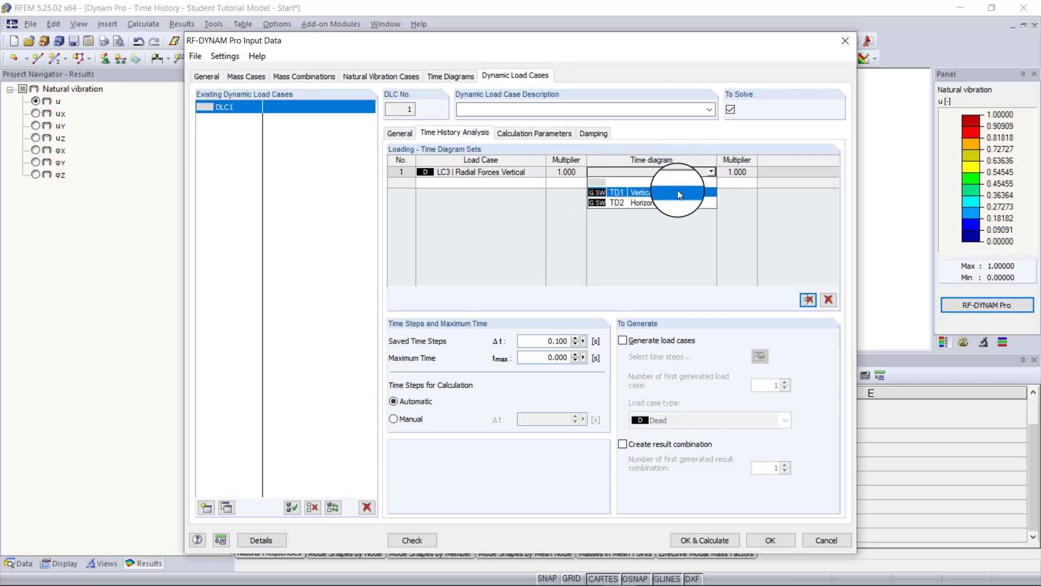
pyautogui.click(678, 192)
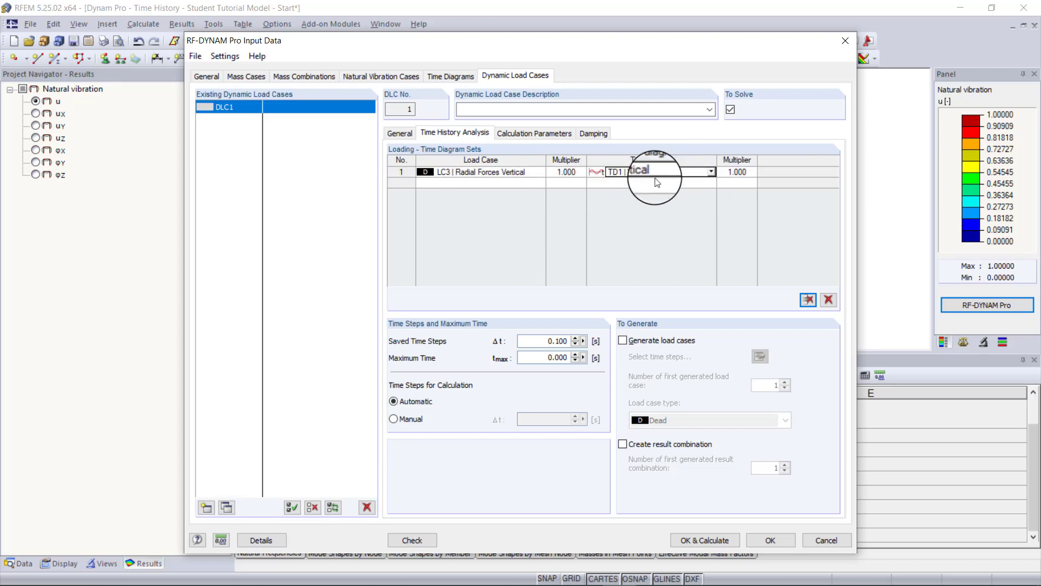
# Add a second time diagram set pairing LC4 Radial Forces Horizon with time diagram TD2 Horizon.
pyautogui.click(540, 183)
pyautogui.click(544, 183)
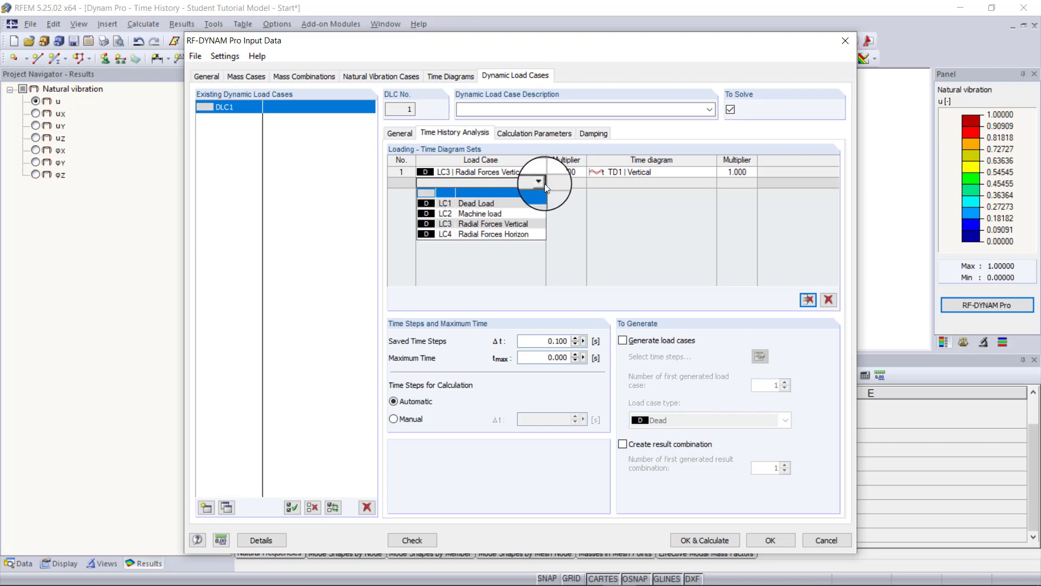
pyautogui.click(528, 230)
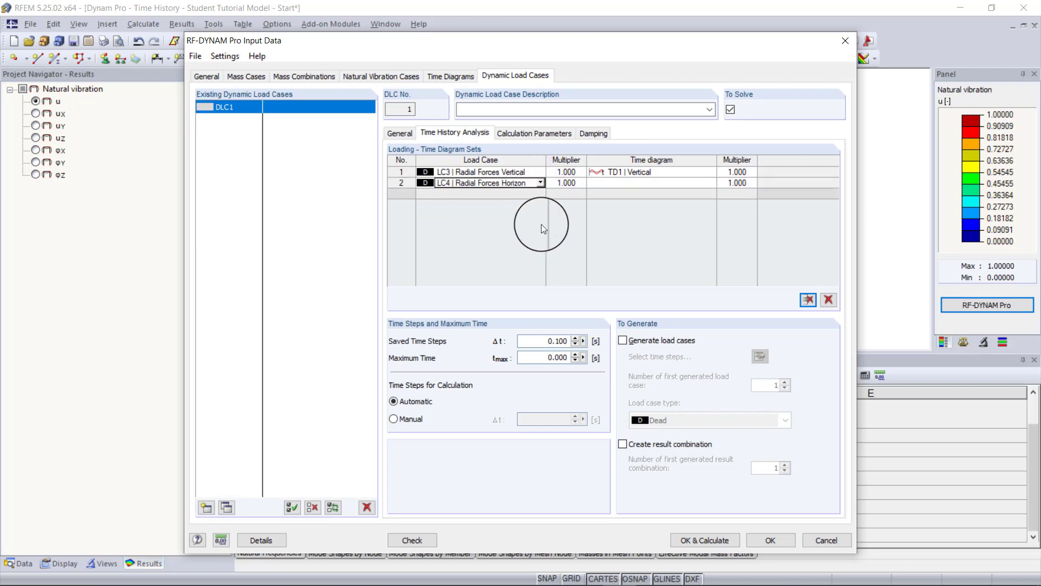
pyautogui.click(635, 184)
pyautogui.click(713, 184)
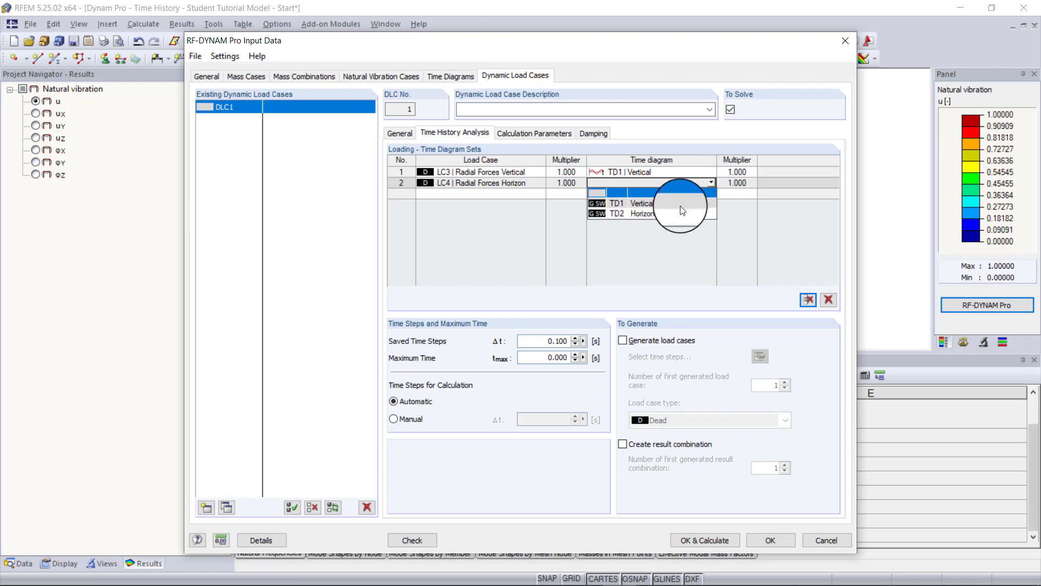
pyautogui.click(668, 212)
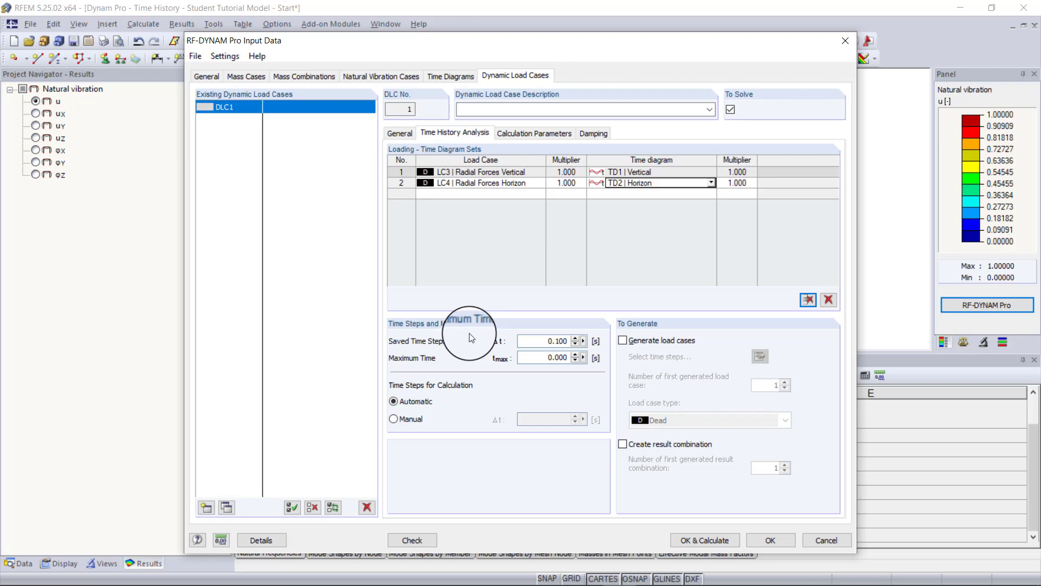
# Set the saved time steps to 0.01 s and the maximum time to 15 s for the time history analysis.
pyautogui.click(542, 342)
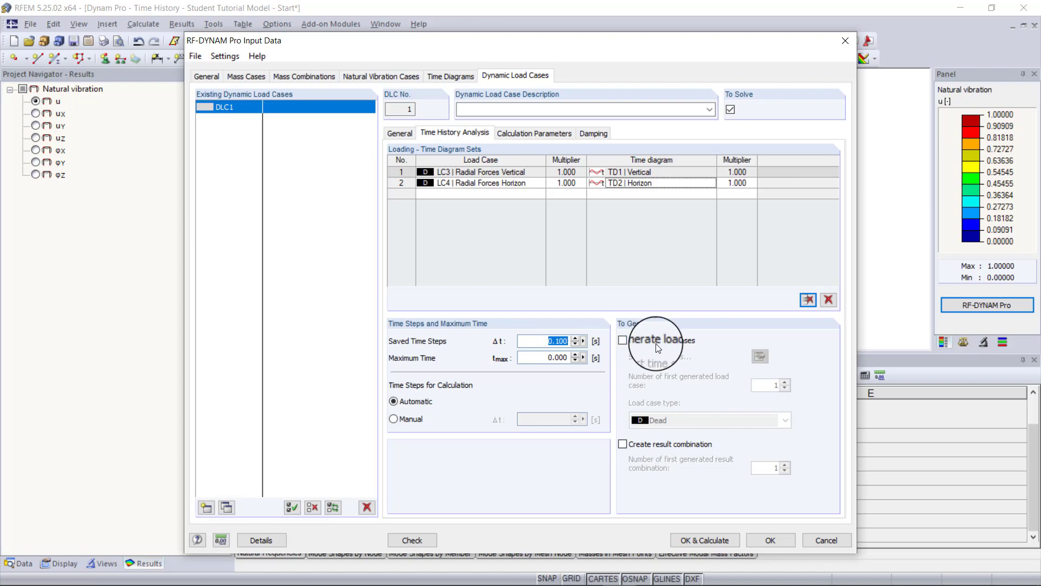
pyautogui.write('0.01')
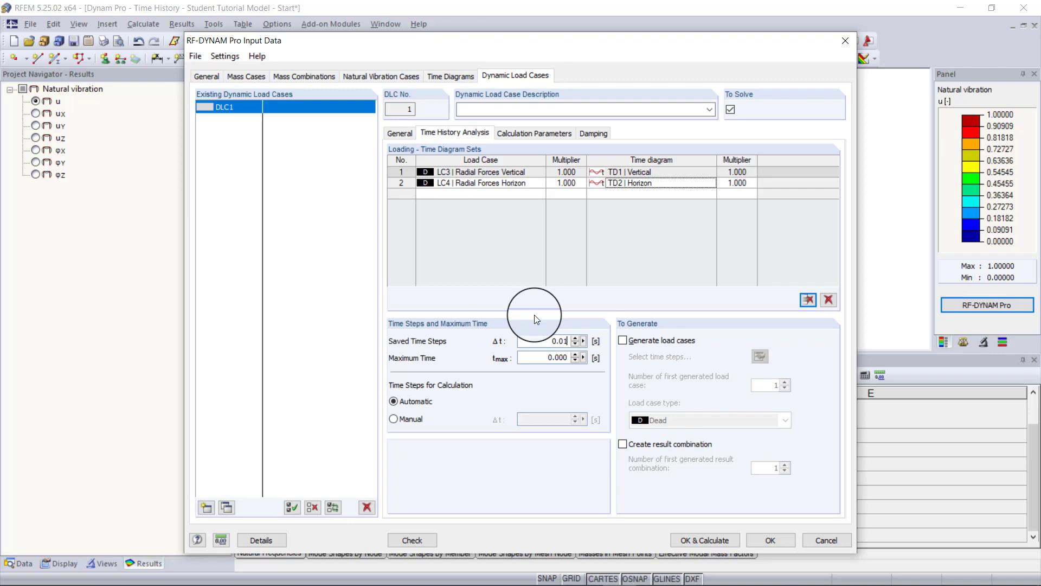
pyautogui.press('Tab')
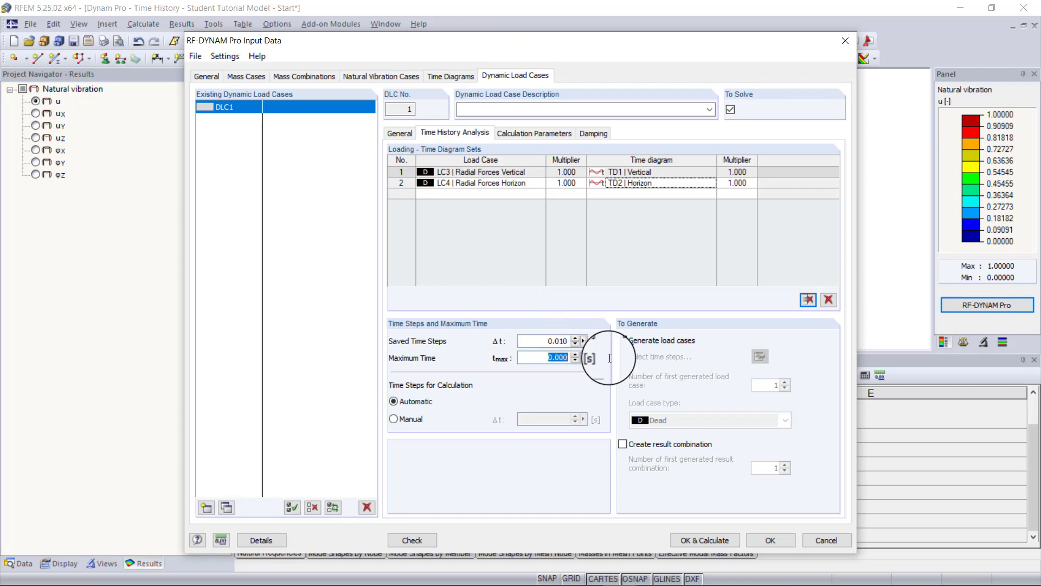
pyautogui.write('15')
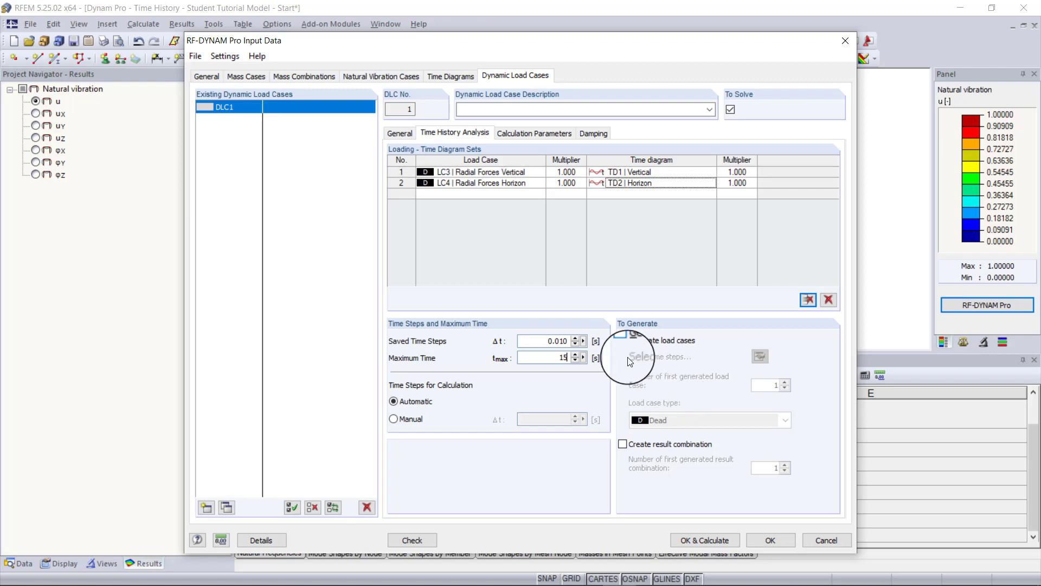
# Compare the natural vibration case assignment and calculation parameters for DLC1 between linear modal analysis and linear implicit Newmark analysis.
pyautogui.click(513, 134)
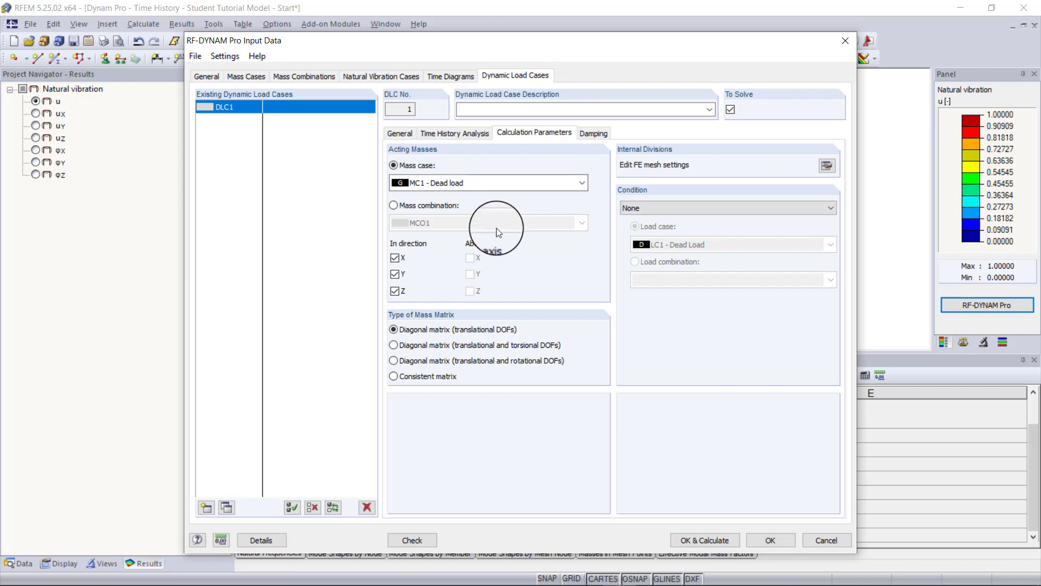
pyautogui.click(402, 134)
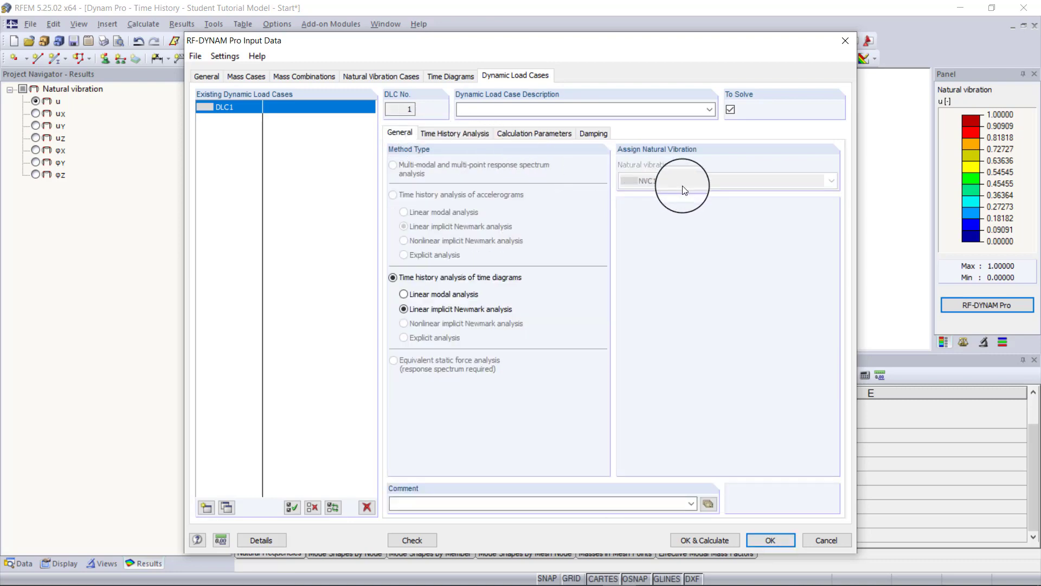
pyautogui.click(457, 294)
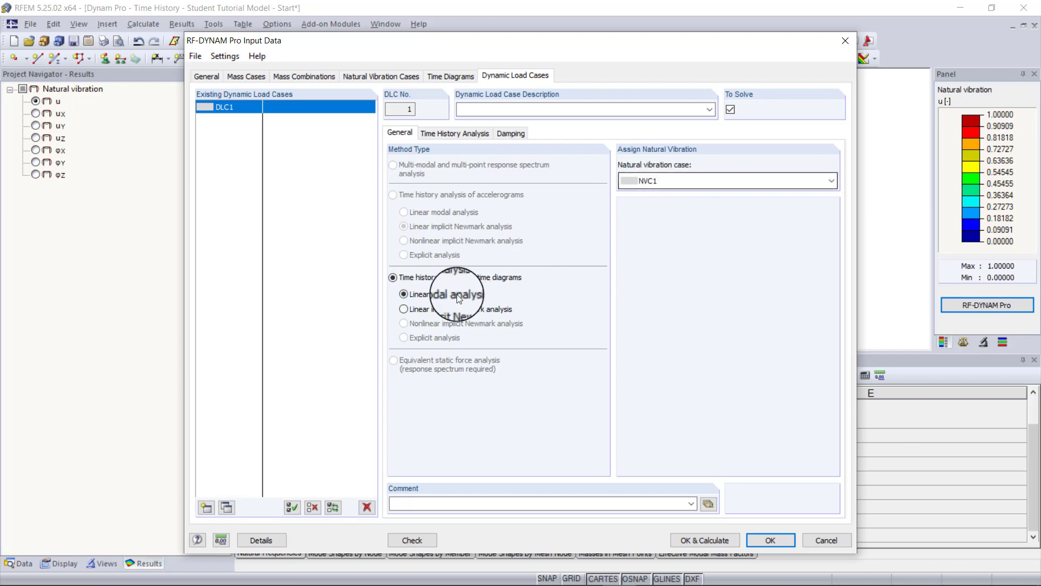
pyautogui.click(480, 310)
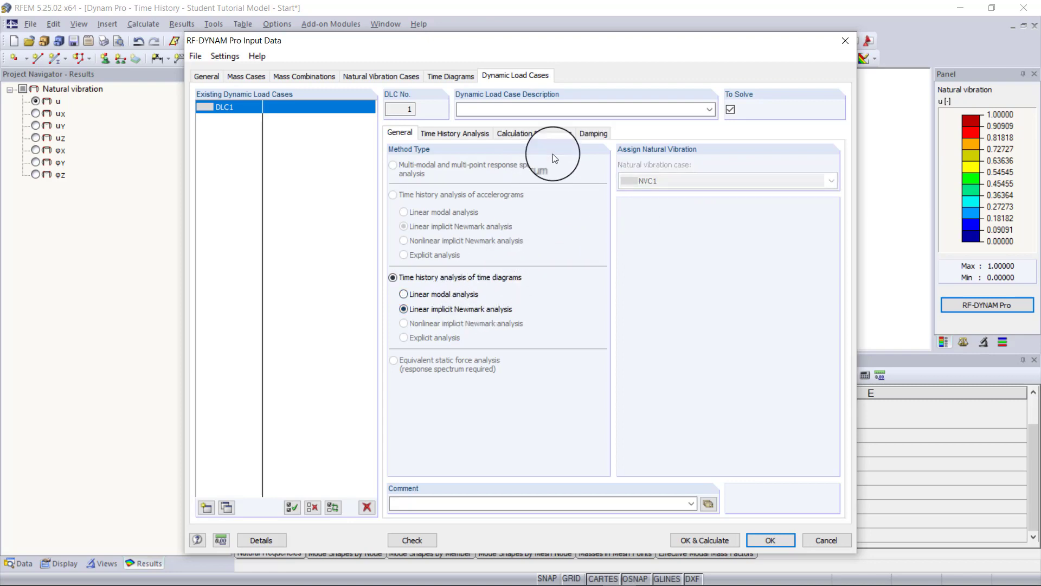
# Set the acting masses in the dynamic load case's calculation parameters to mass combination MCO1.
pyautogui.click(539, 133)
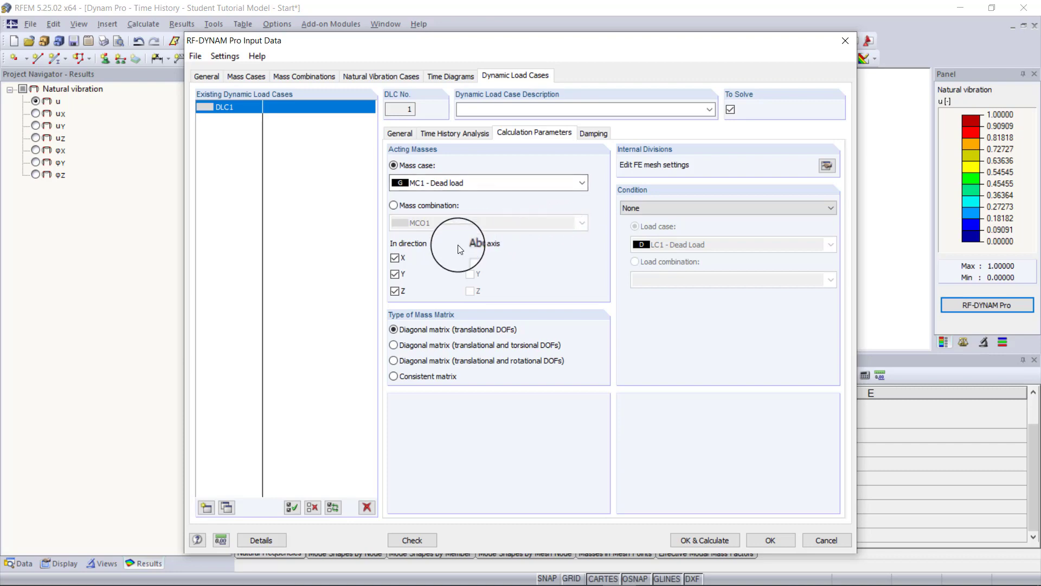
pyautogui.click(431, 207)
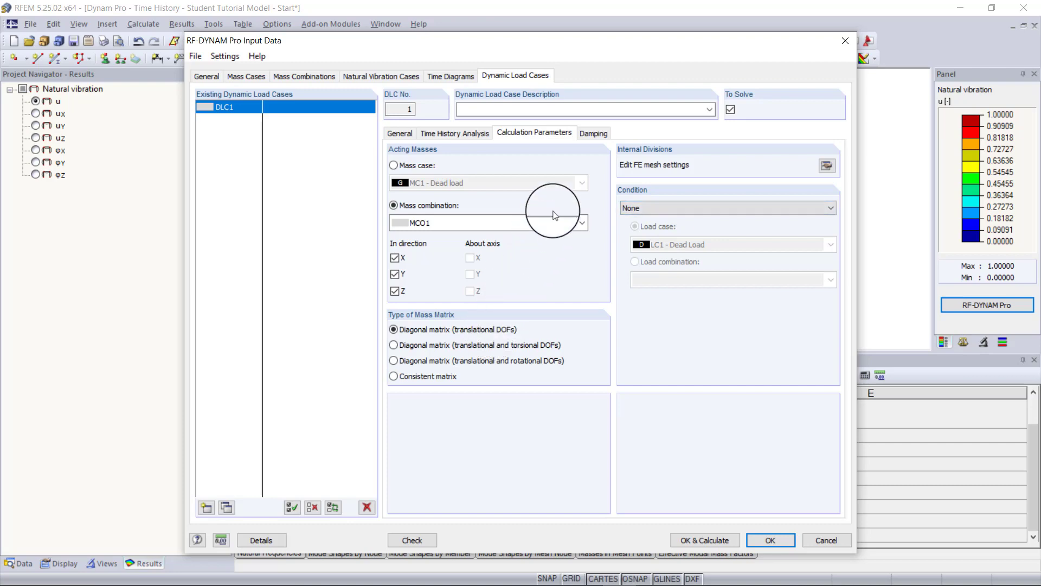
# In the Lehr's to Rayleigh damping calculator, enter a first angular frequency of 33.67 rad/s with a damping of 0.02.
pyautogui.click(591, 139)
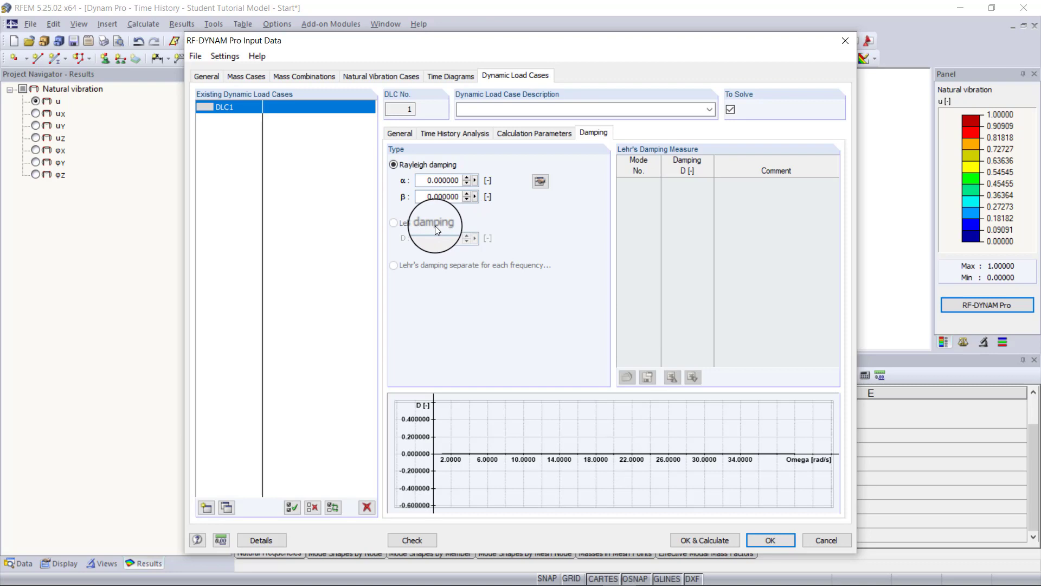
pyautogui.click(539, 182)
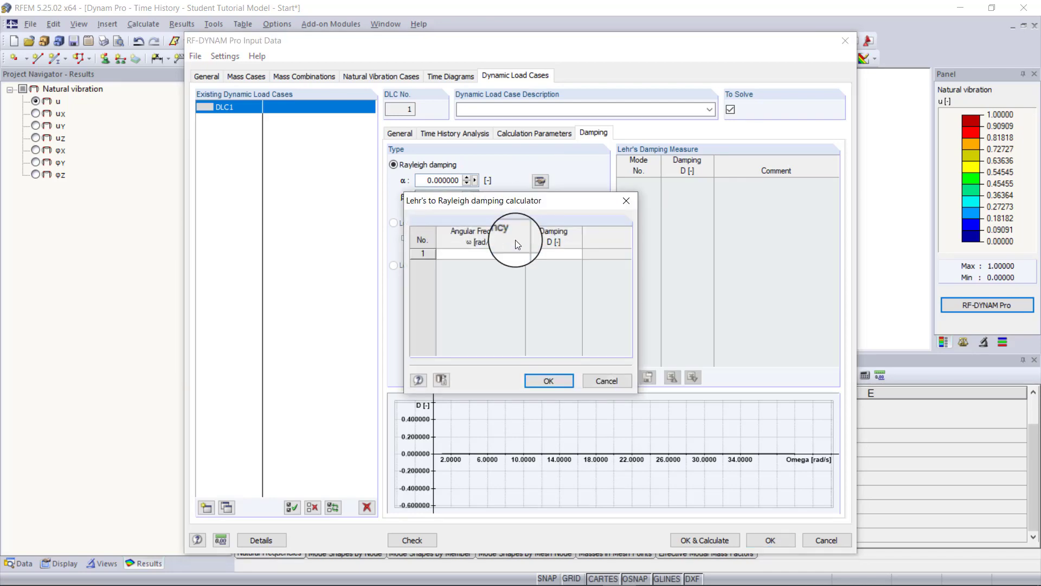
pyautogui.click(479, 253)
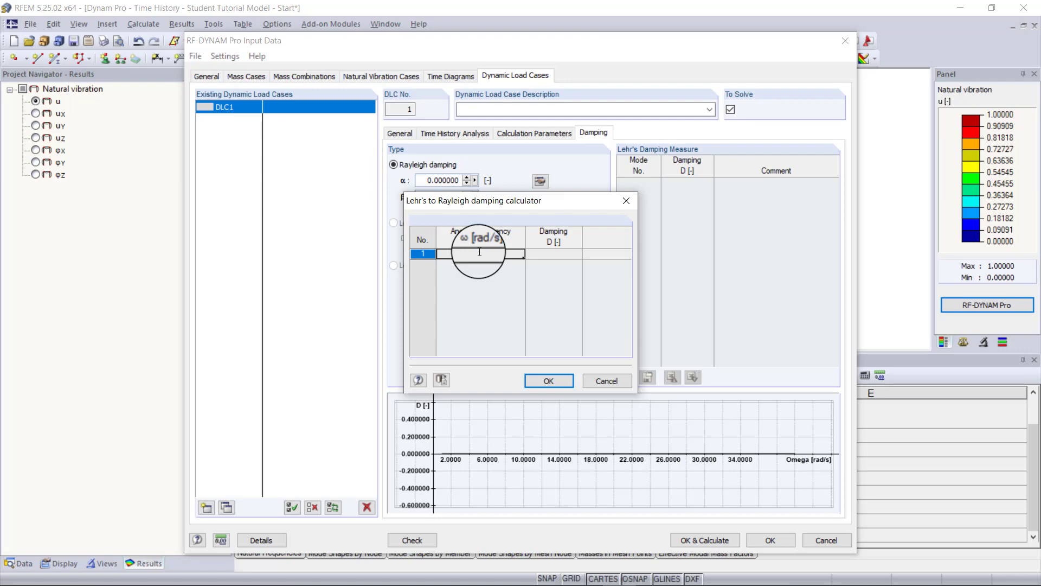
pyautogui.write('3.67')
pyautogui.click(562, 253)
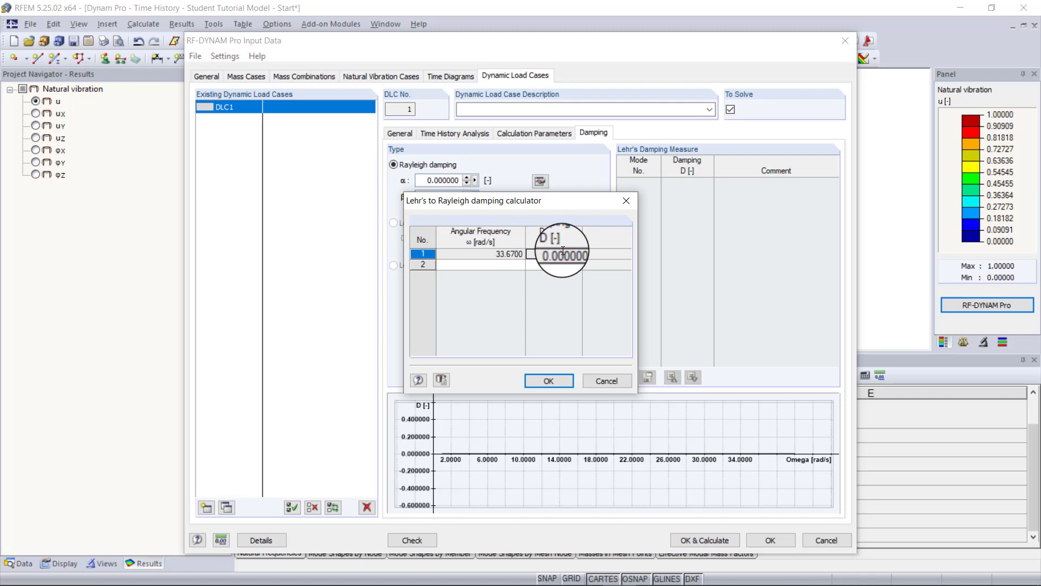
pyautogui.press('BackSpace')
pyautogui.press('BackSpace')
pyautogui.press('BackSpace')
pyautogui.press('BackSpace')
pyautogui.press('BackSpace')
pyautogui.press('BackSpace')
pyautogui.press('BackSpace')
pyautogui.press('BackSpace')
pyautogui.write('0.00')
pyautogui.write('2')
pyautogui.press('Return')
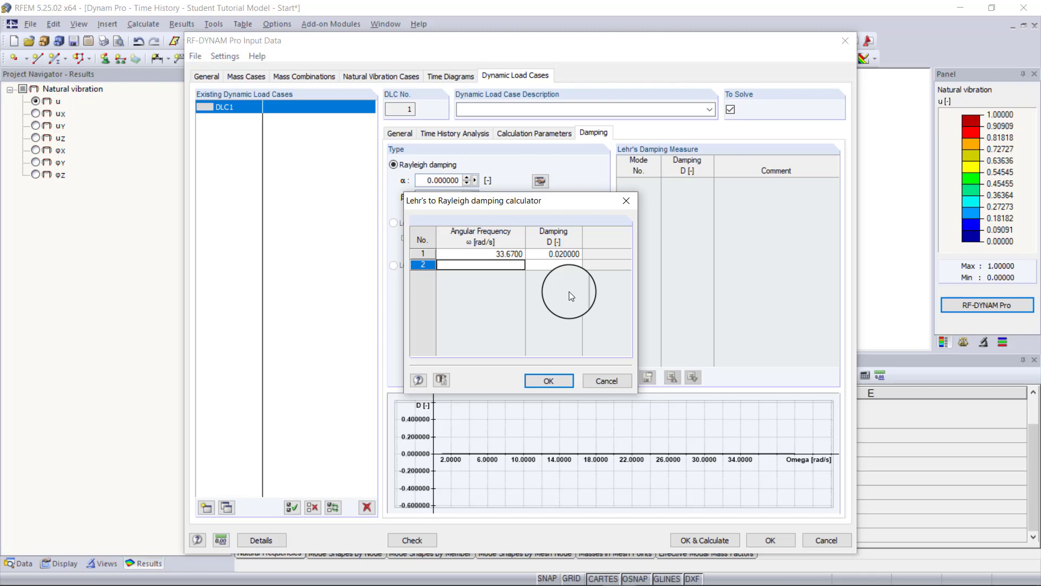
# Add a second angular frequency of 37.02 rad/s with a damping of 0.02 and apply the calculated Rayleigh coefficients.
pyautogui.write('37.02')
pyautogui.click(561, 264)
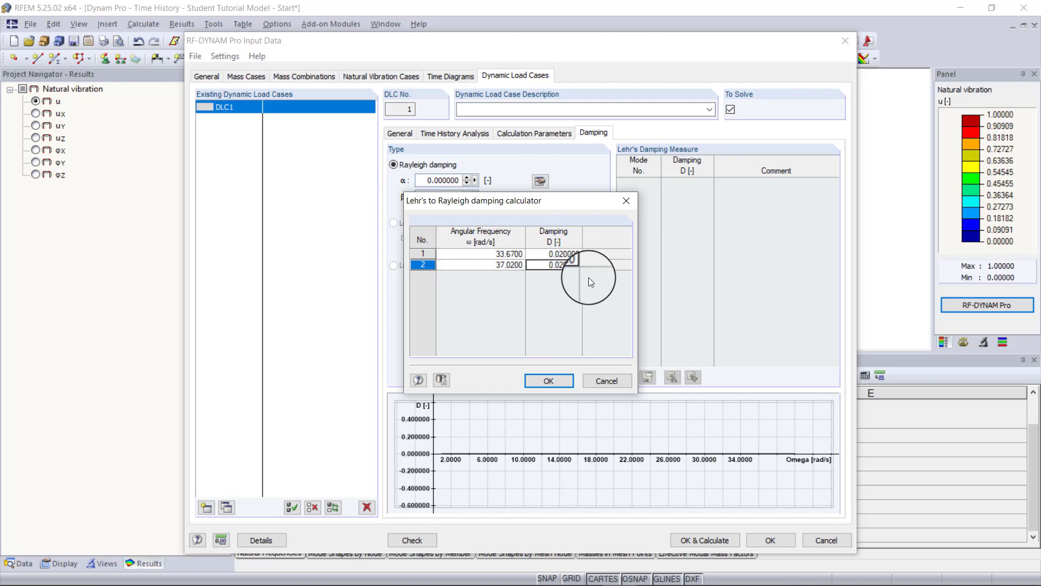
pyautogui.click(553, 380)
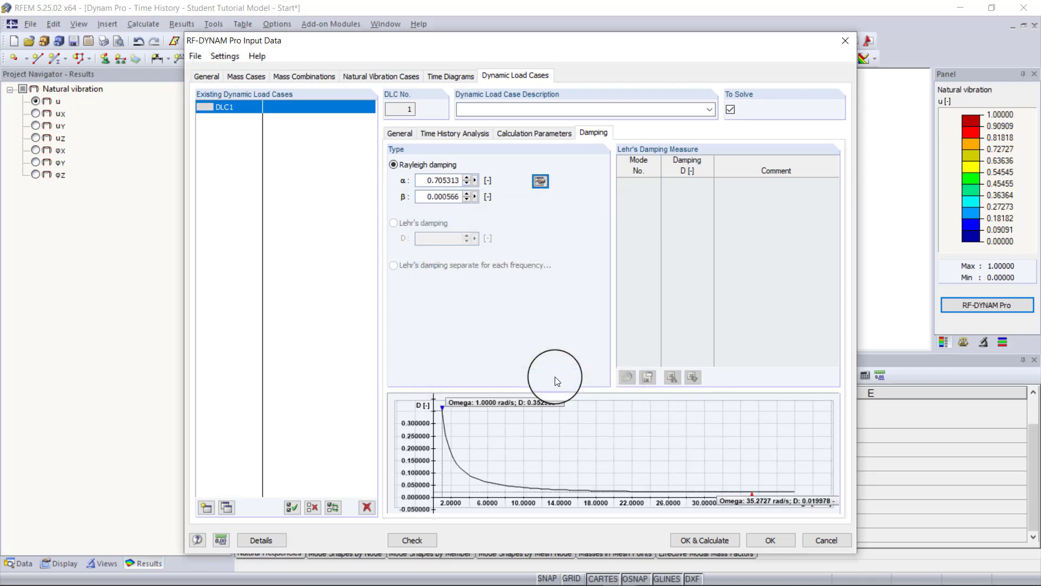